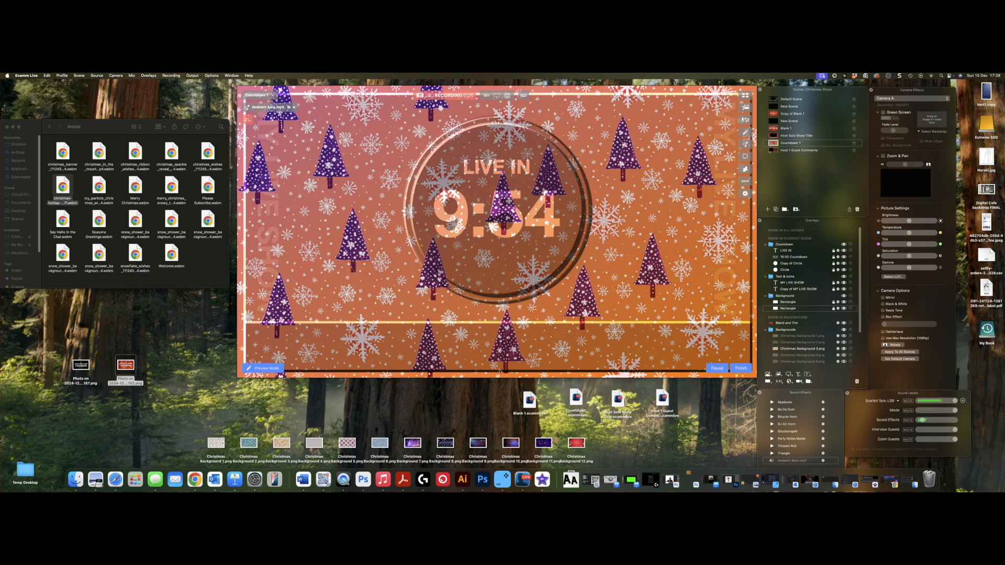
Step: Add the snow shower background video directly below Blend and Tint in the background overlays and set its blend mode to Overlay
mouse_move(524, 249)
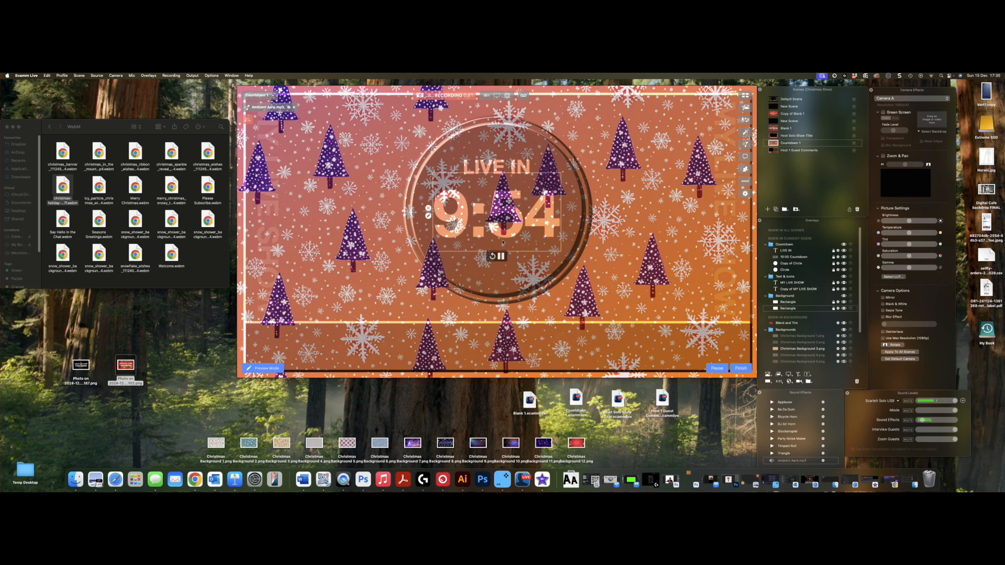
click(134, 220)
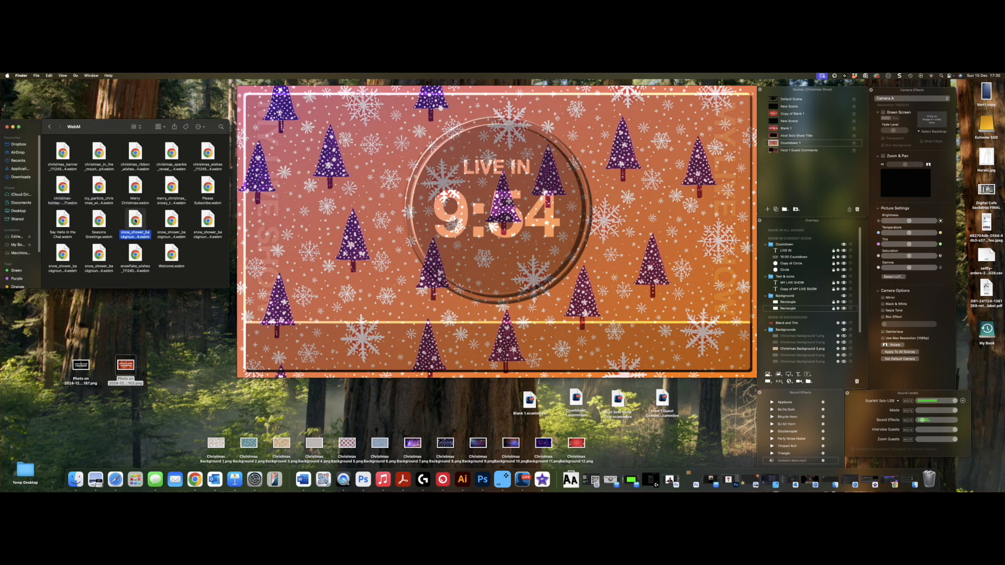
drag(135, 221, 786, 328)
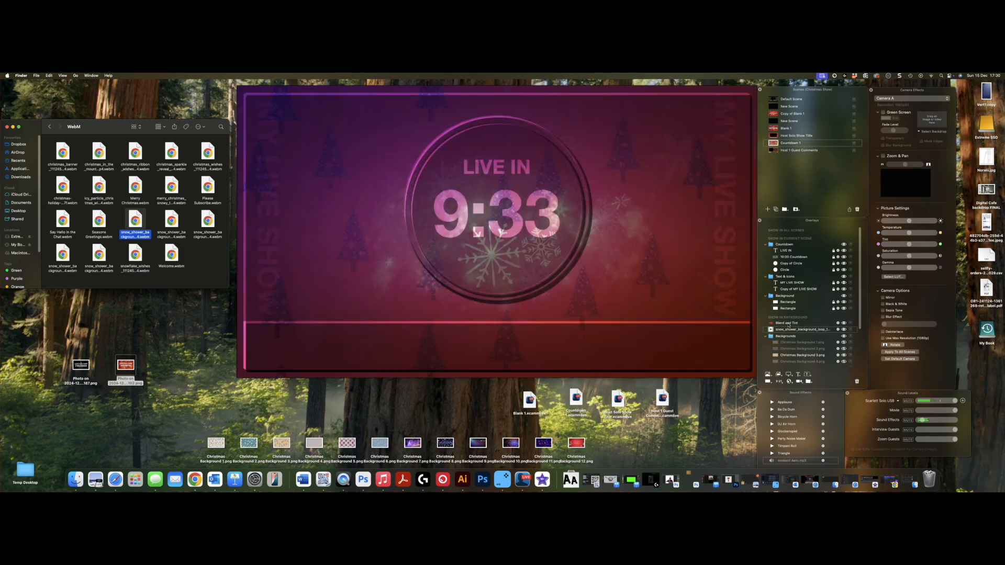
click(838, 330)
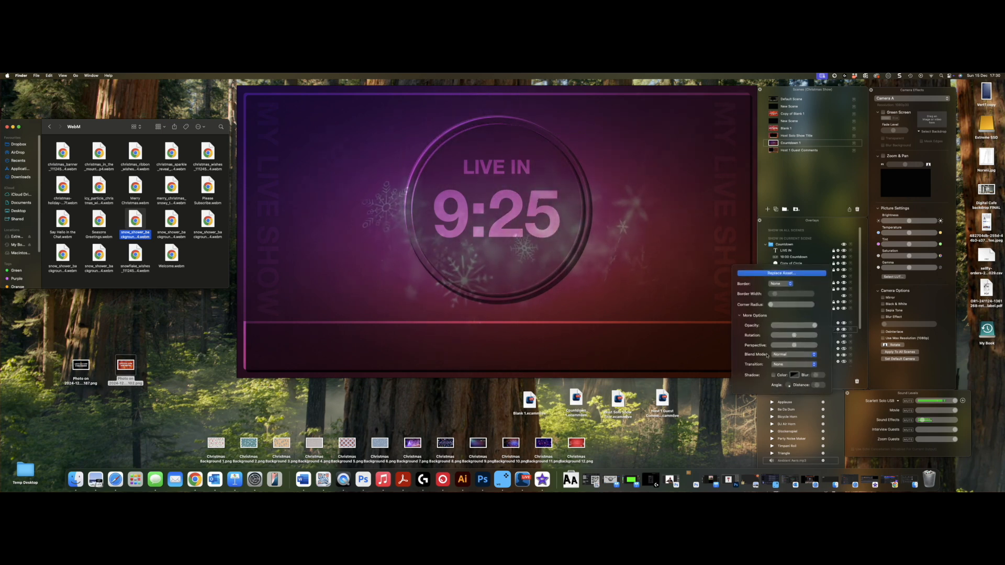
click(814, 355)
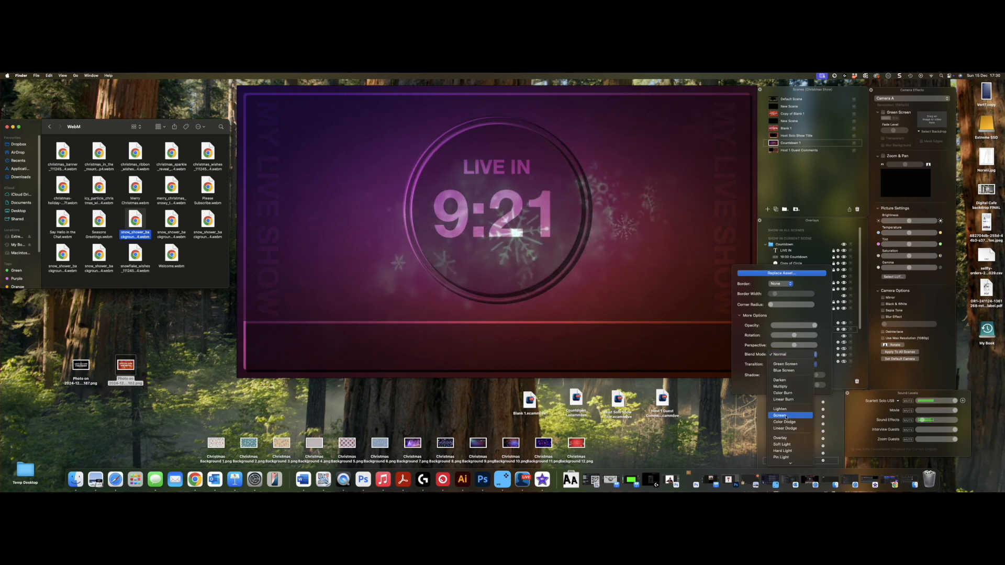
click(784, 438)
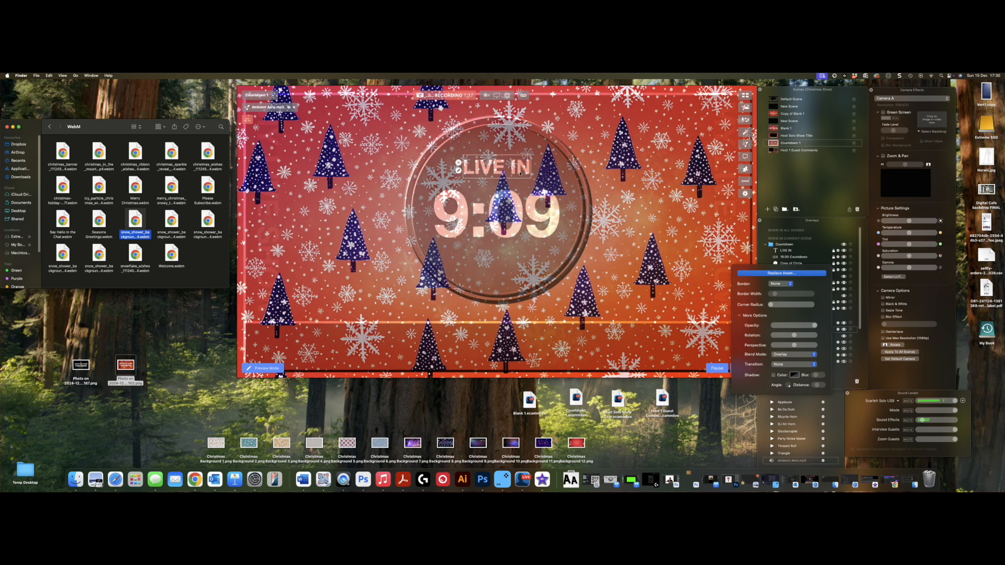
click(810, 245)
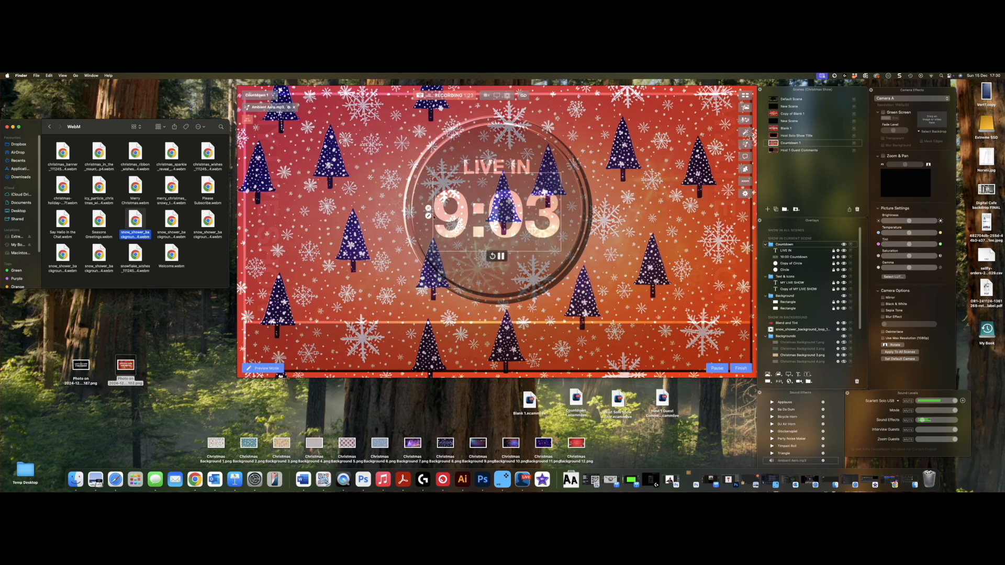
Step: Set the countdown timer's blend mode to Normal and turn on its shadow
click(428, 216)
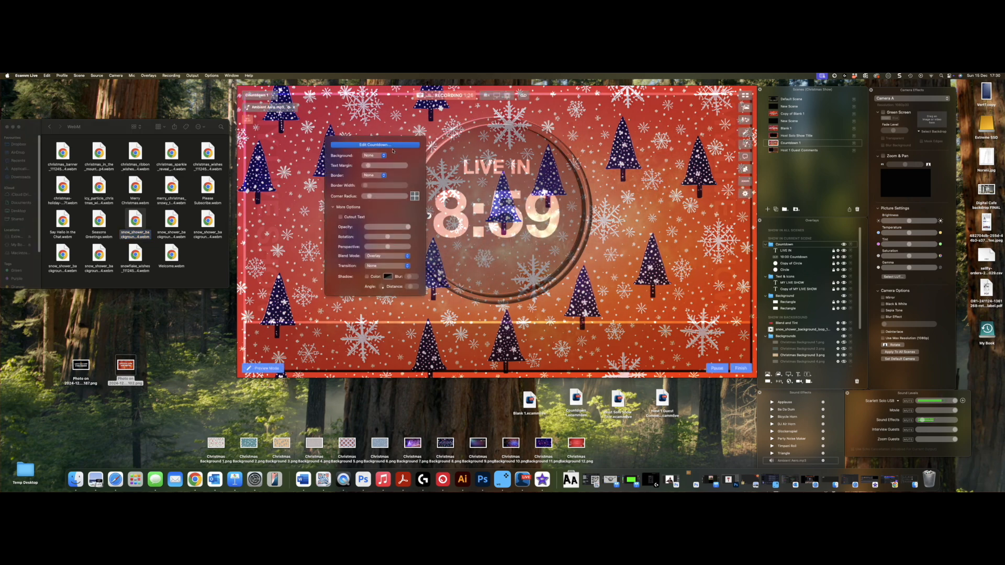
click(407, 257)
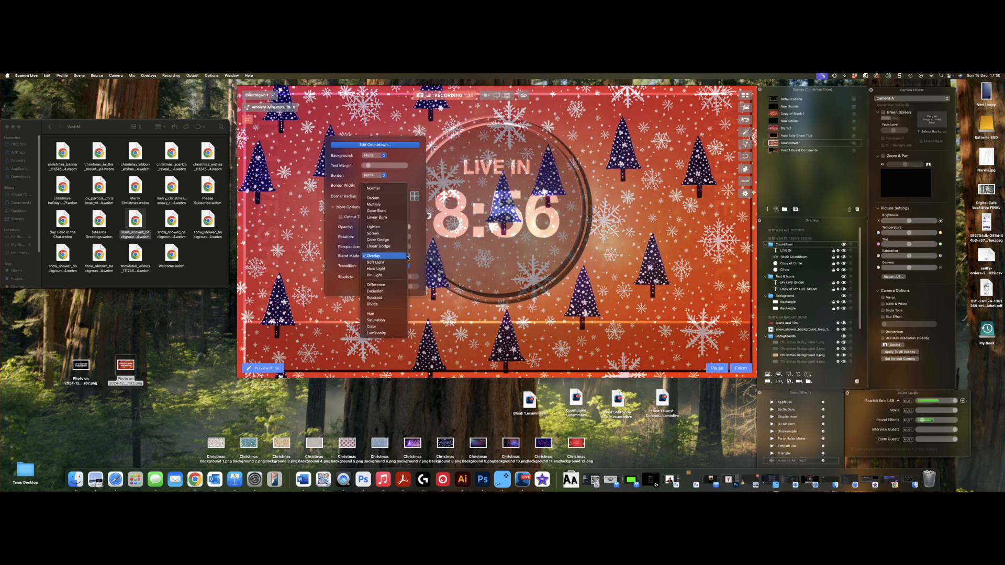
click(387, 188)
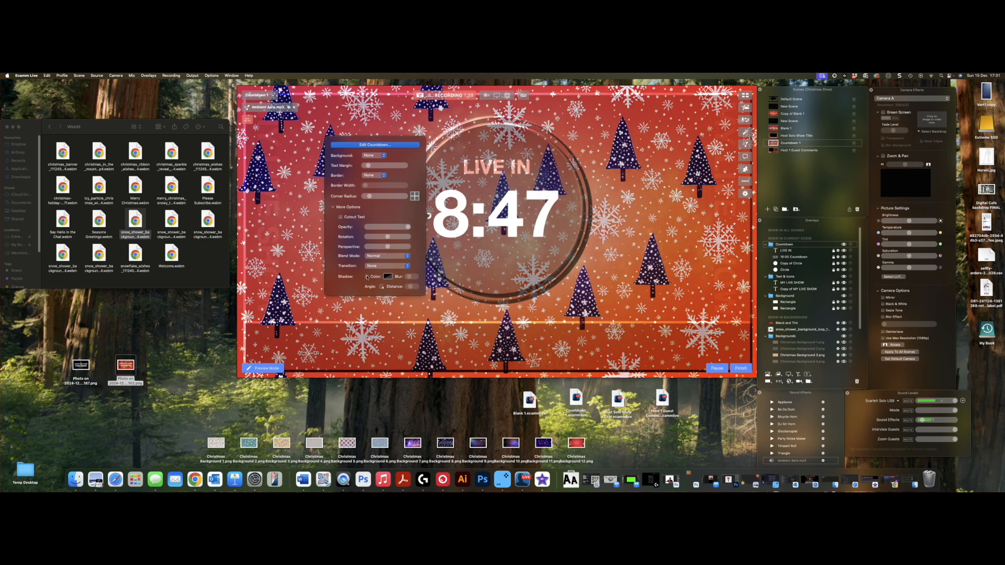
click(367, 277)
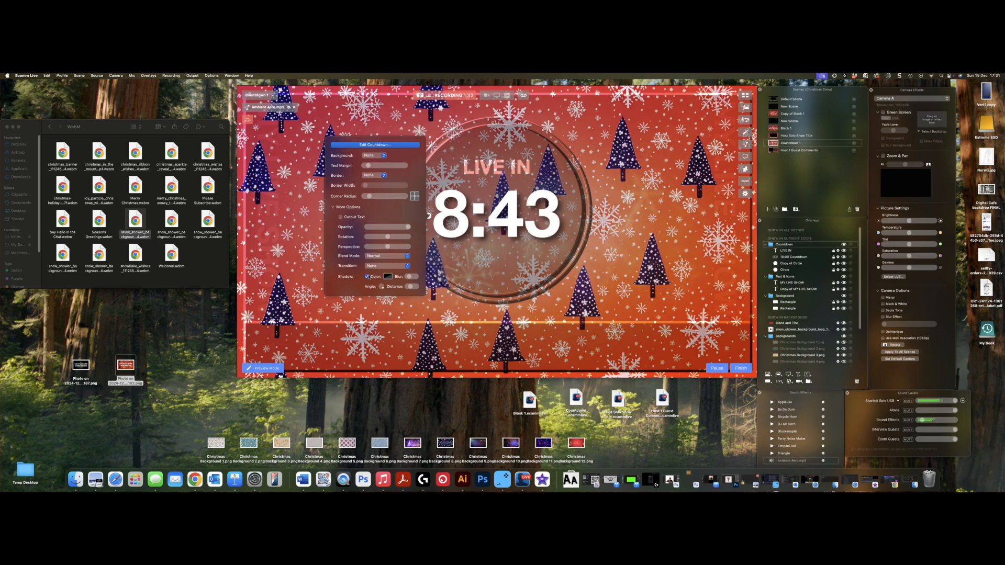
Step: Set the LIVE IN text's blend mode to Normal and turn on its shadow
click(458, 171)
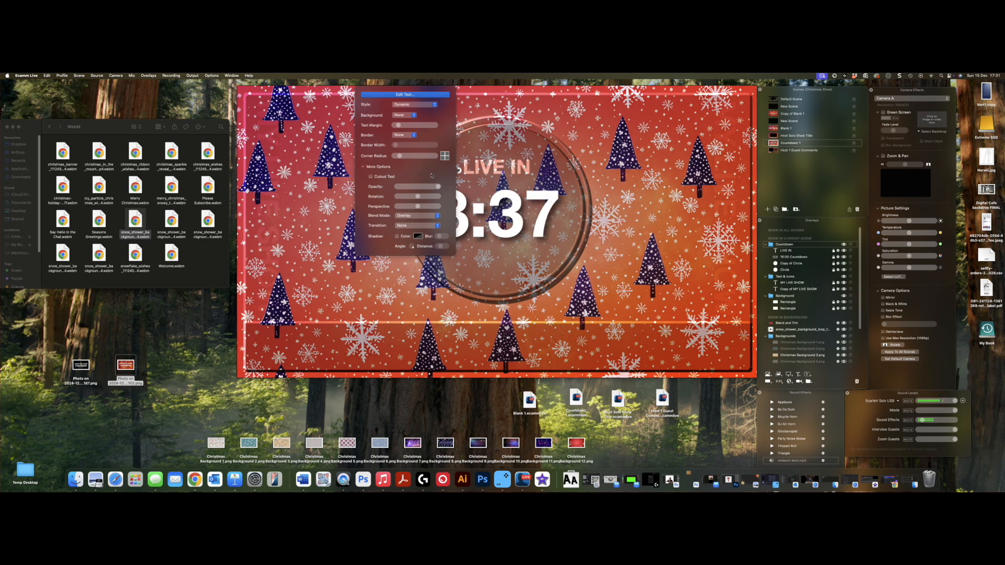
click(438, 216)
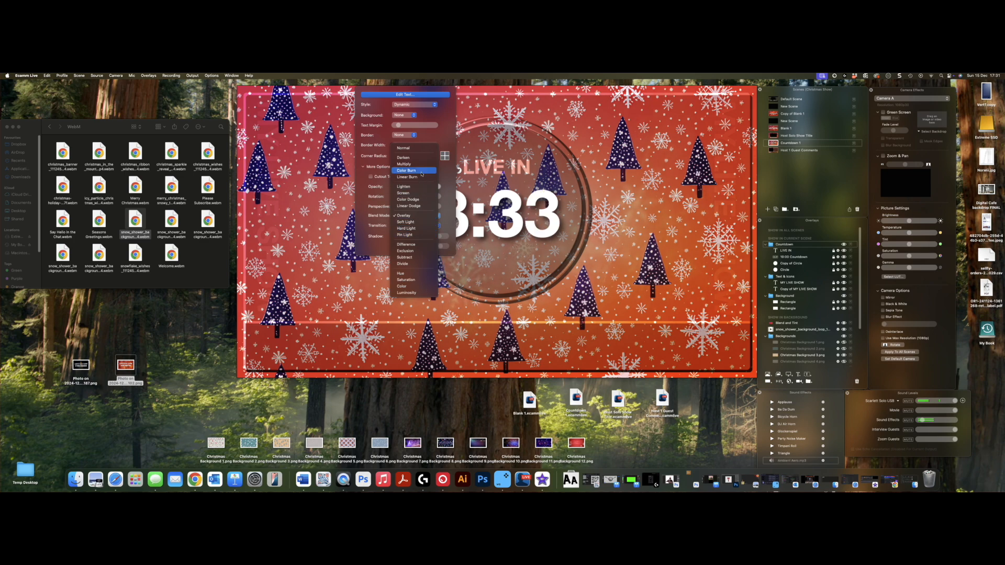
click(405, 149)
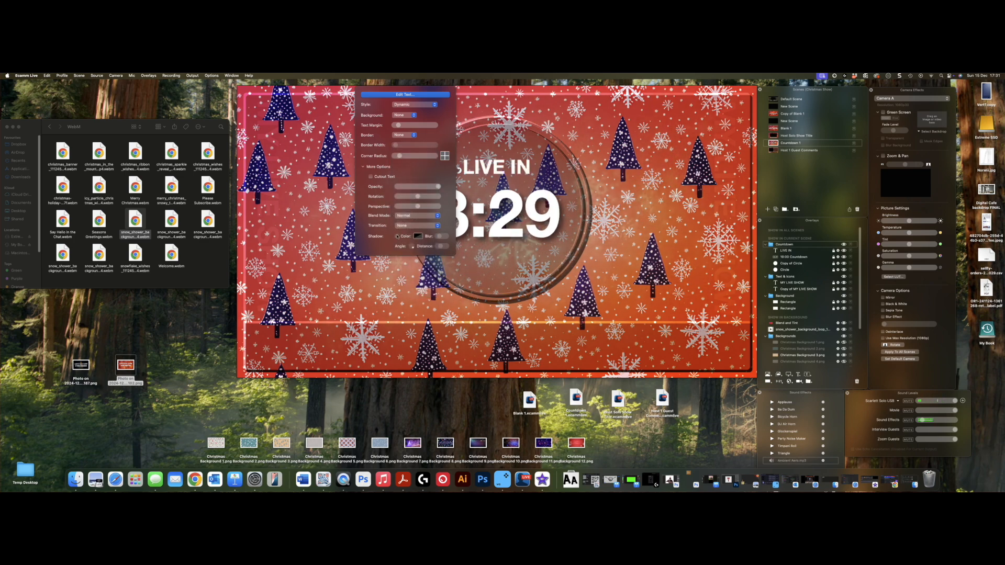
click(397, 236)
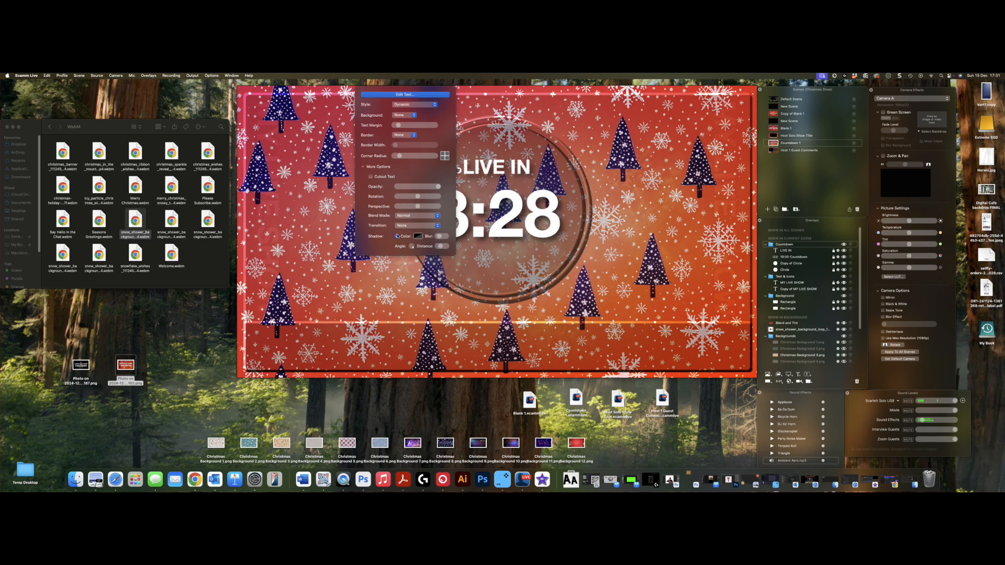
click(624, 234)
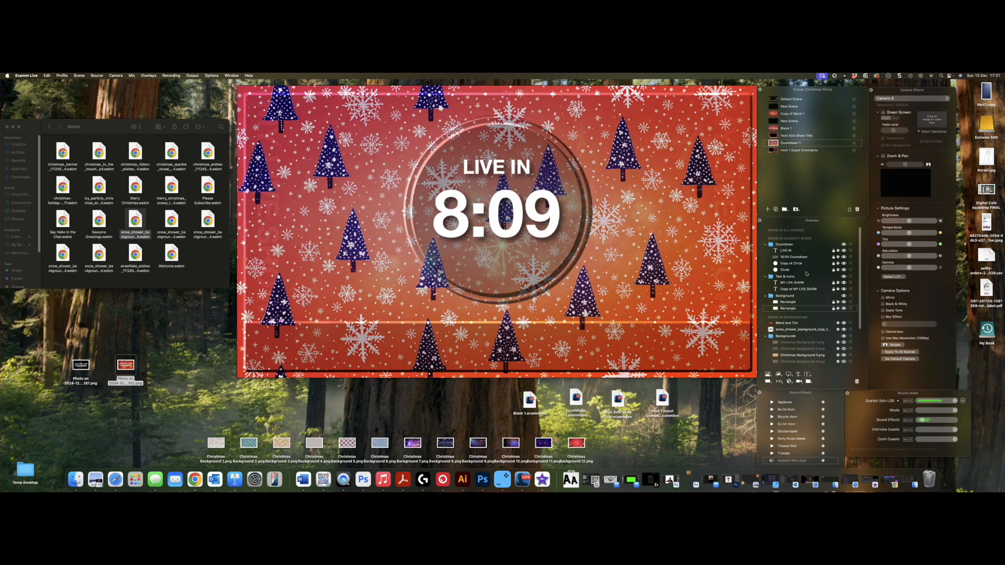
Step: View the Blank 1 and Host Solo Show Title scenes and return to the Countdown 1 scene
click(775, 129)
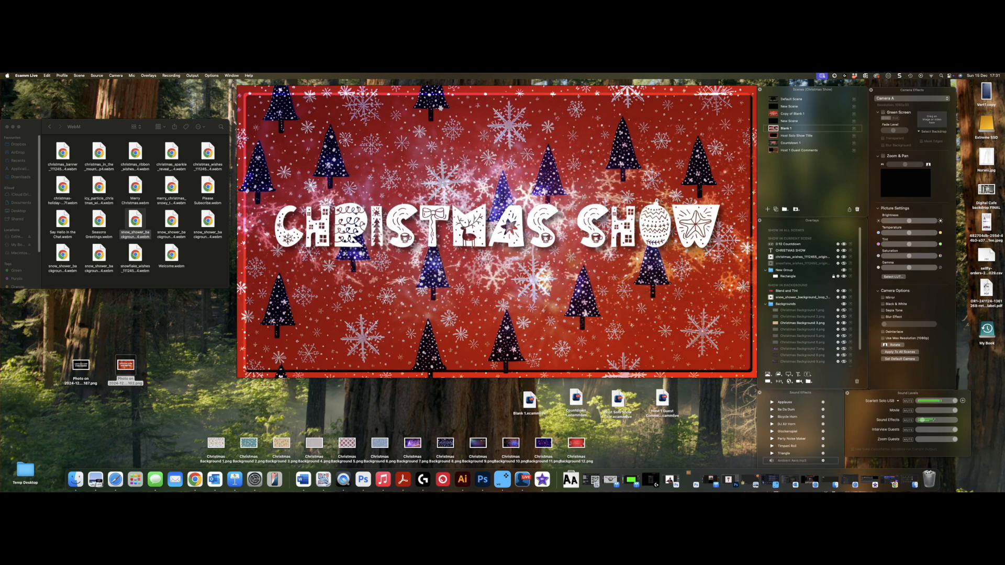
click(771, 135)
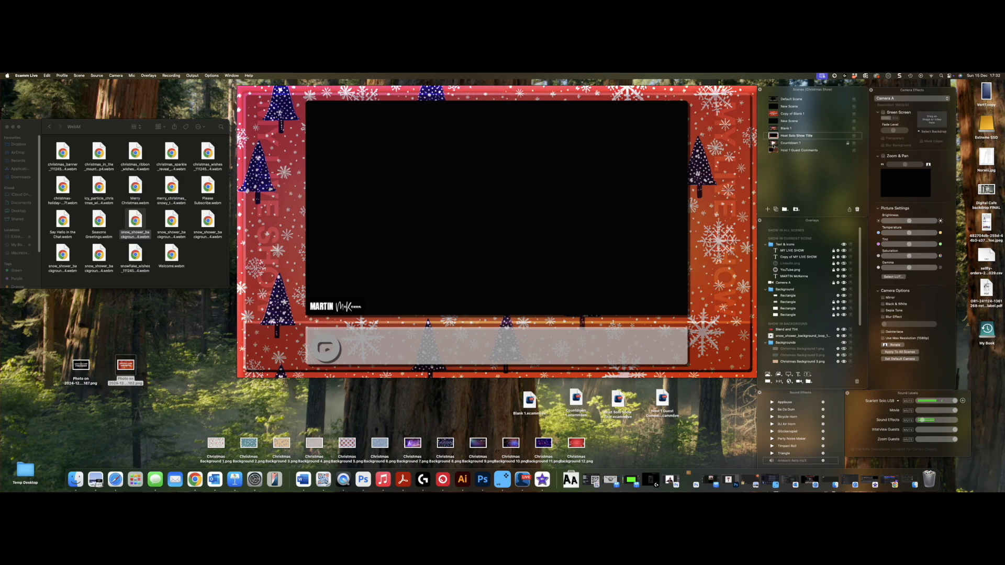
click(774, 144)
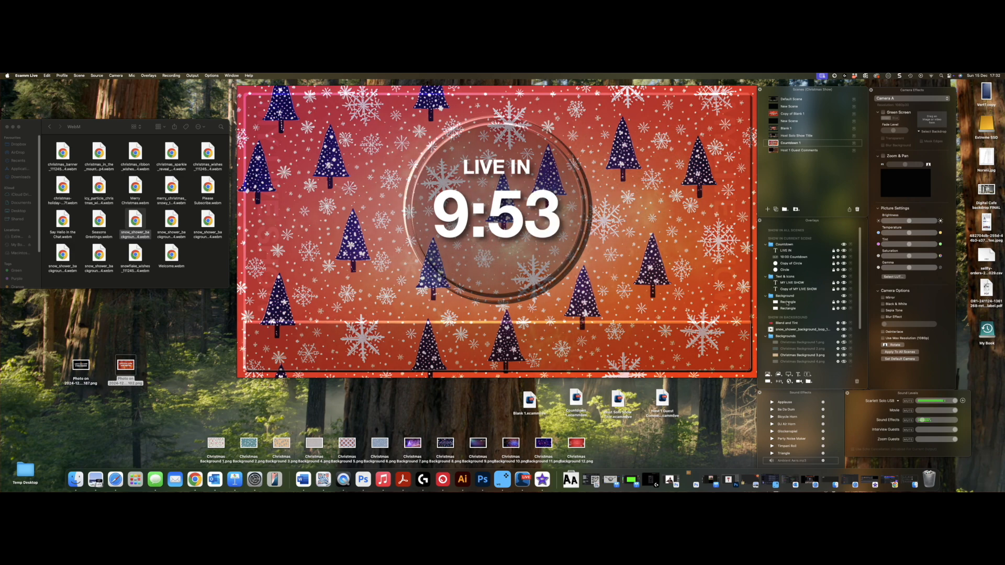
Step: Try the Hard Light, Pin Light and Screen blend modes on the snow shower overlay and restore it to Overlay
click(839, 329)
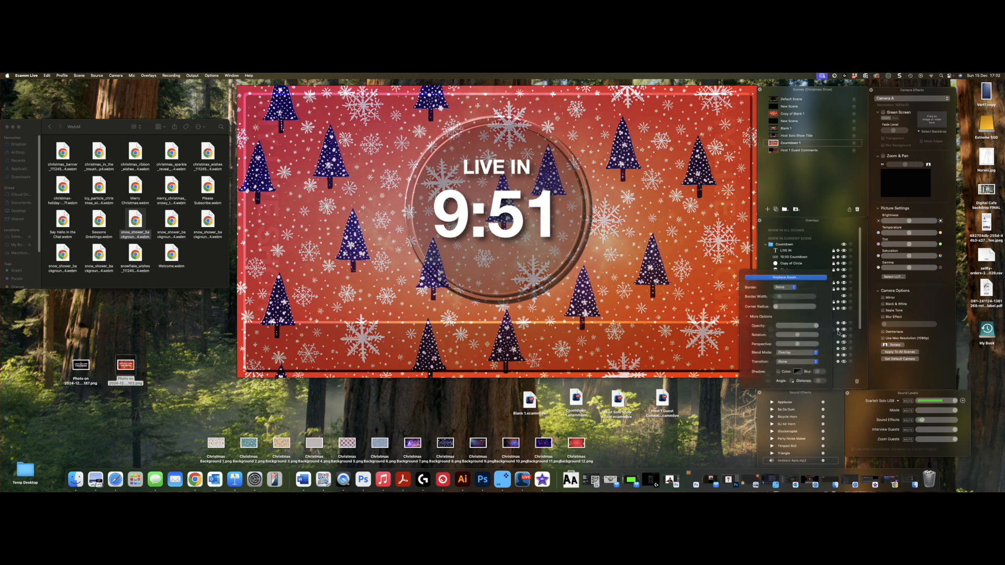
click(813, 355)
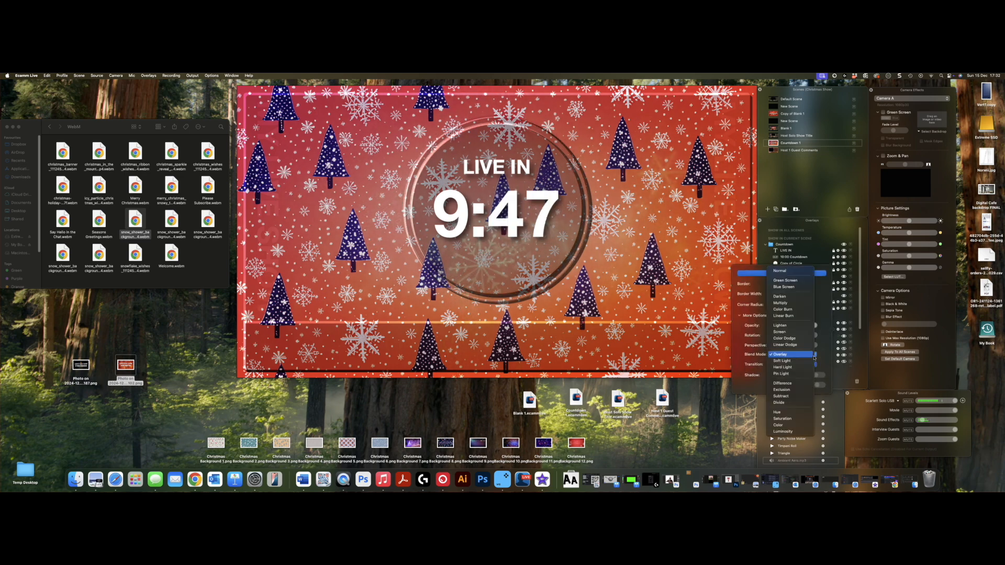
click(791, 368)
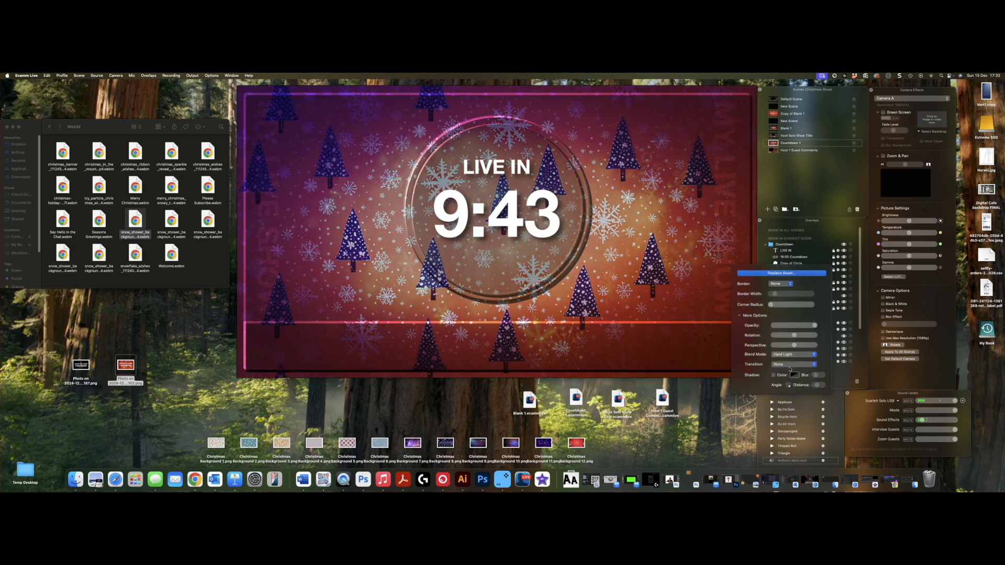
click(807, 359)
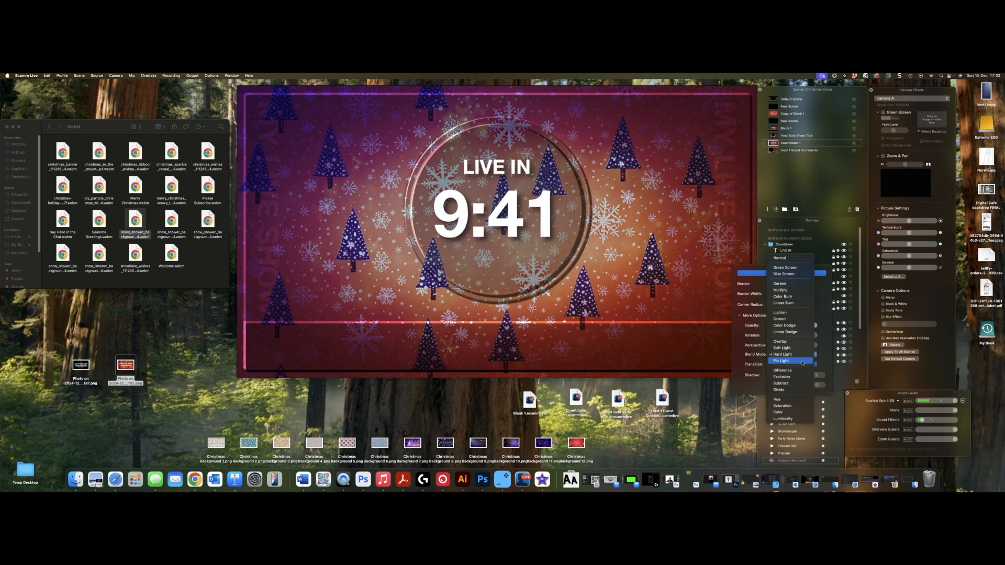
click(803, 362)
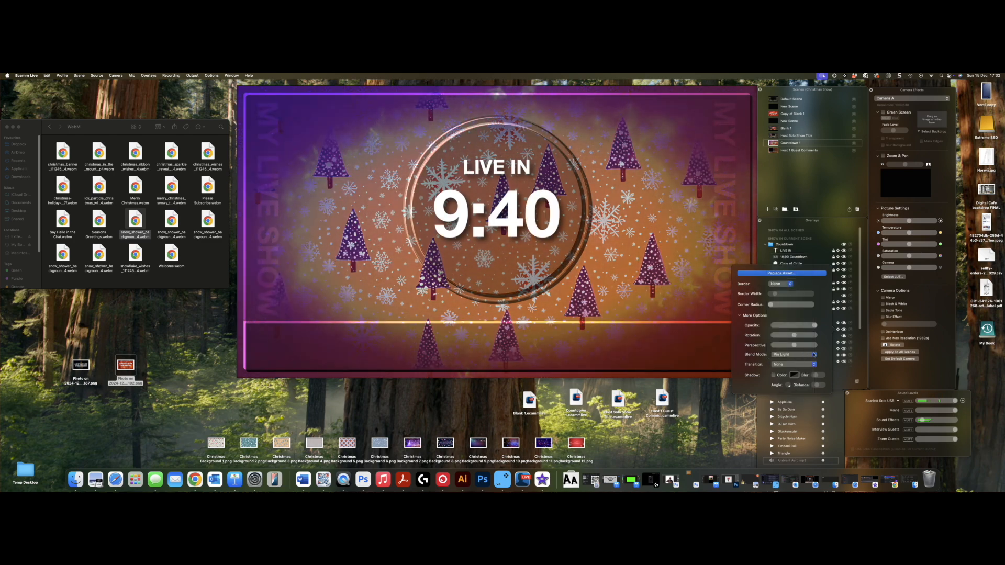
click(814, 354)
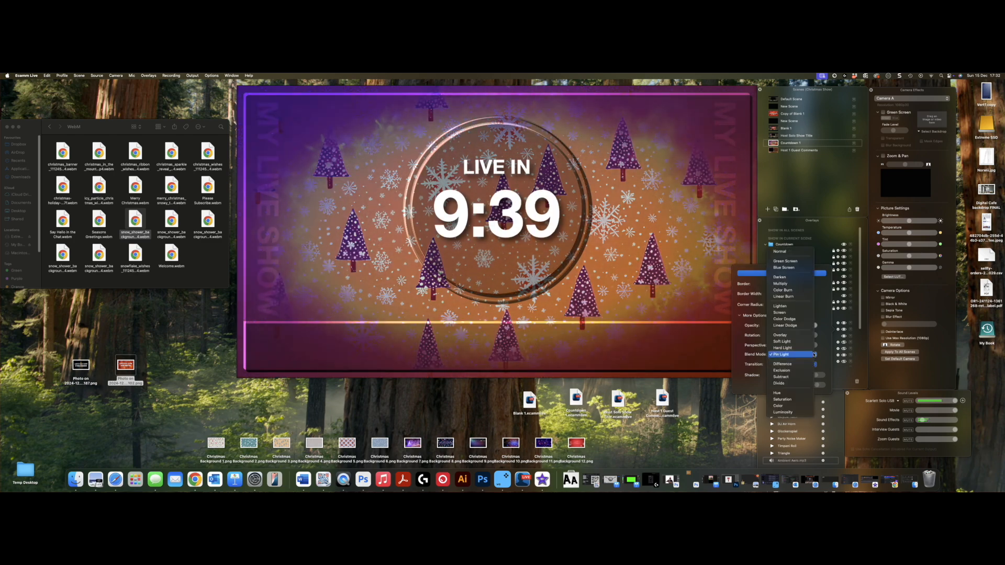
click(791, 313)
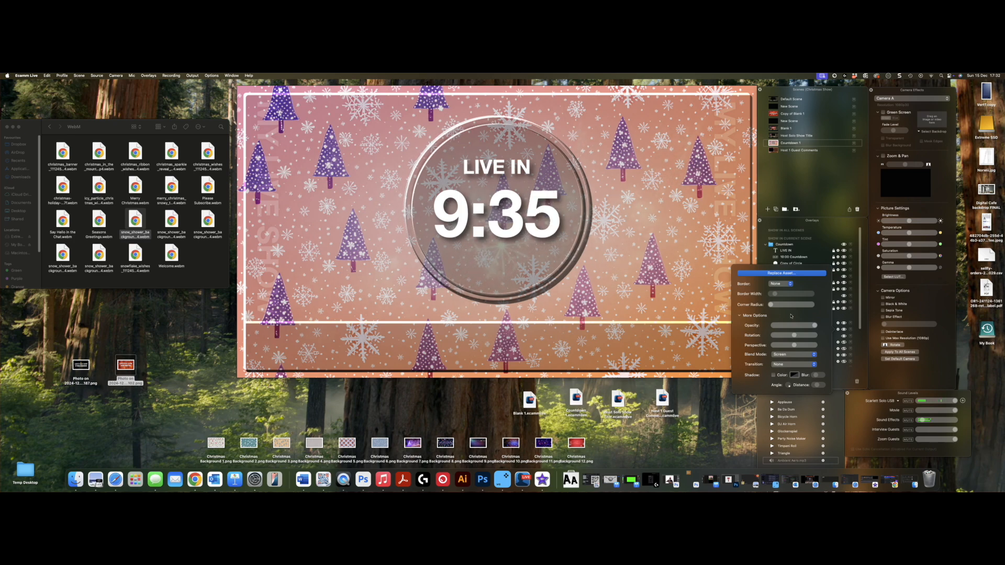
click(815, 356)
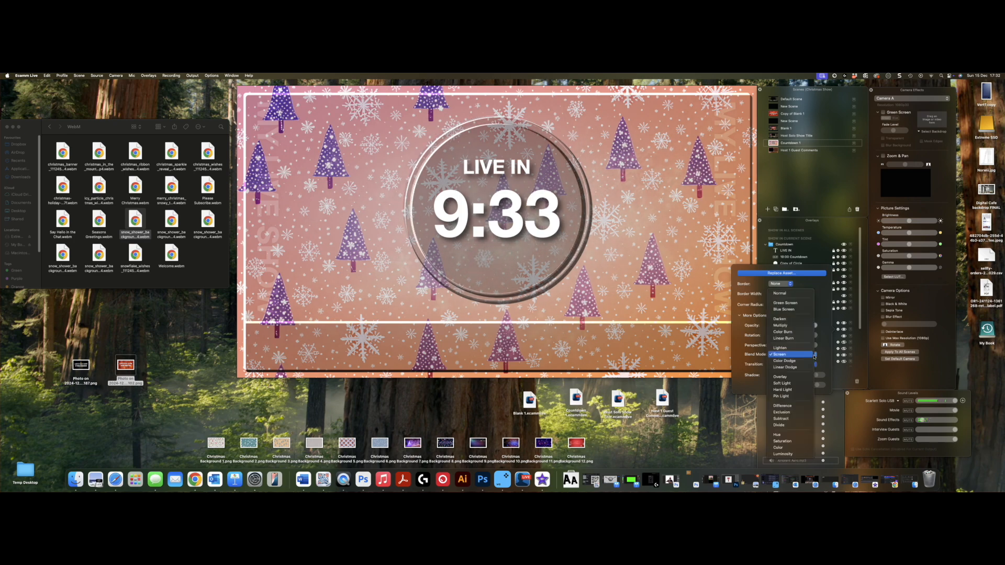
click(788, 377)
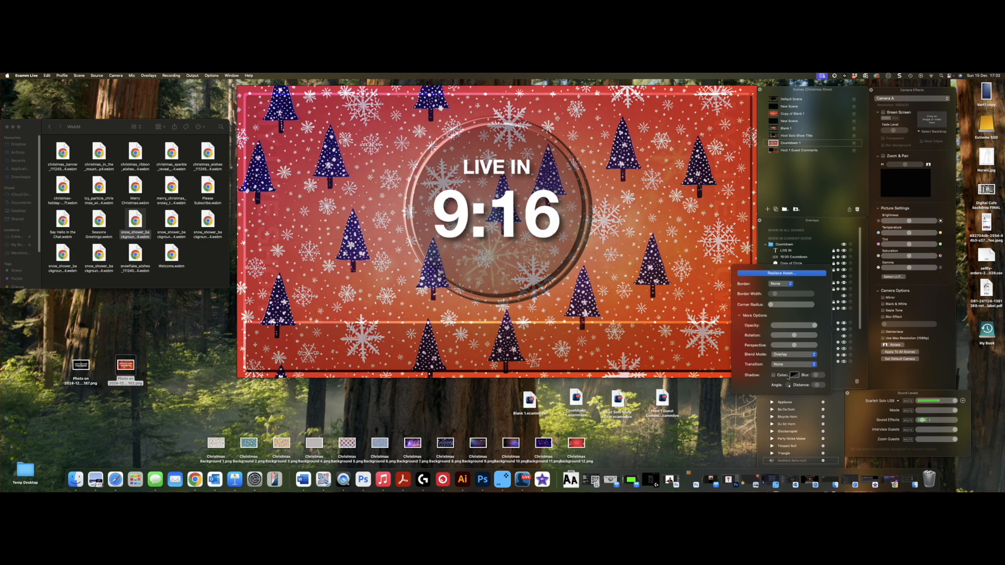
click(824, 232)
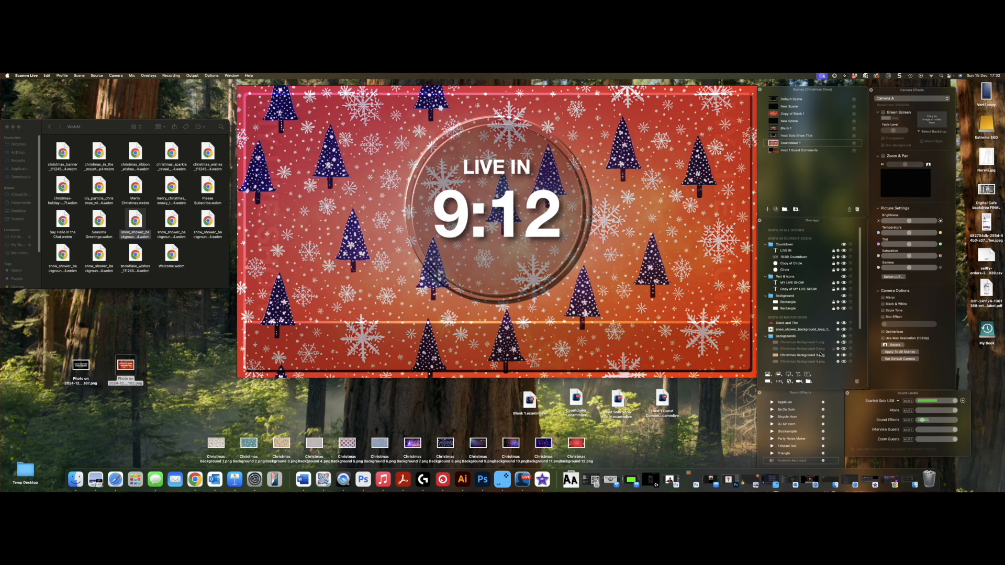
Step: Toggle the visibility of the Christmas Background 3 image, leaving it hidden
click(844, 355)
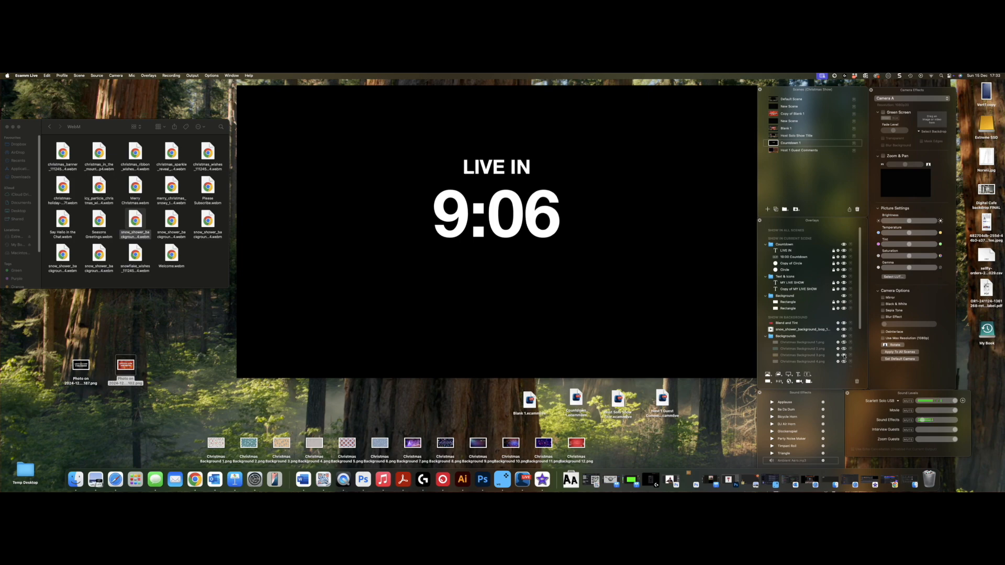
click(844, 356)
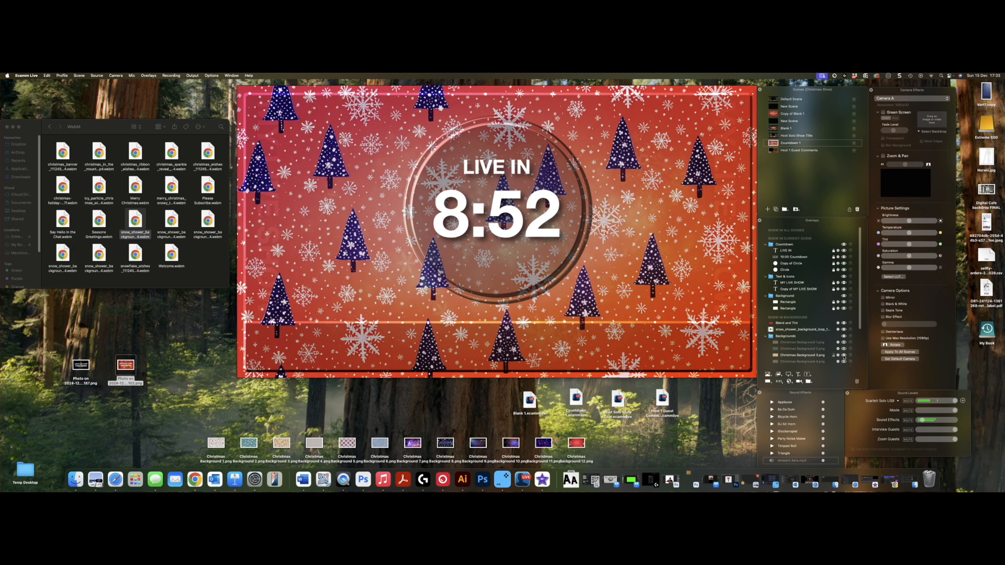
click(844, 355)
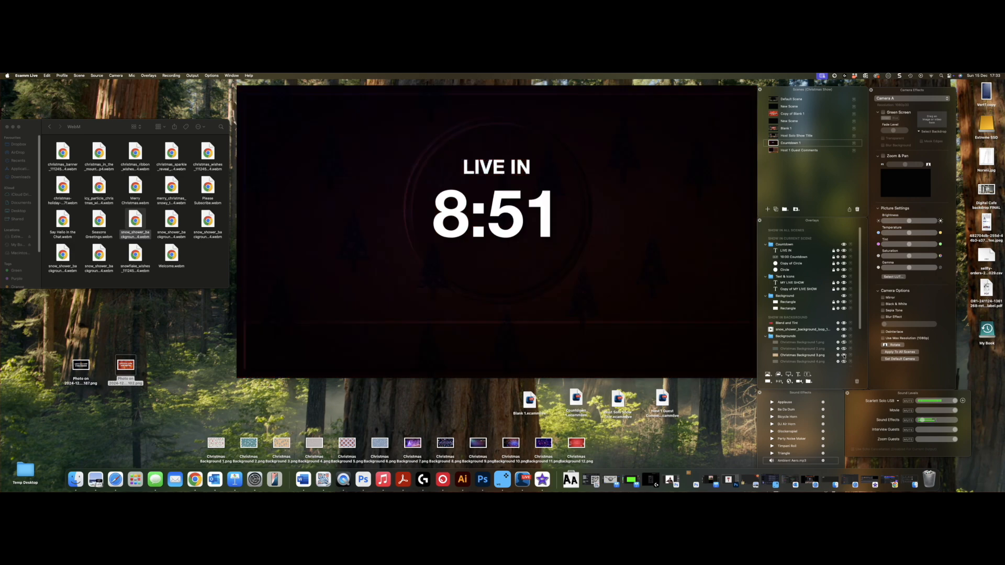
Step: Set the snow shower video overlay's blend mode to Normal
click(838, 330)
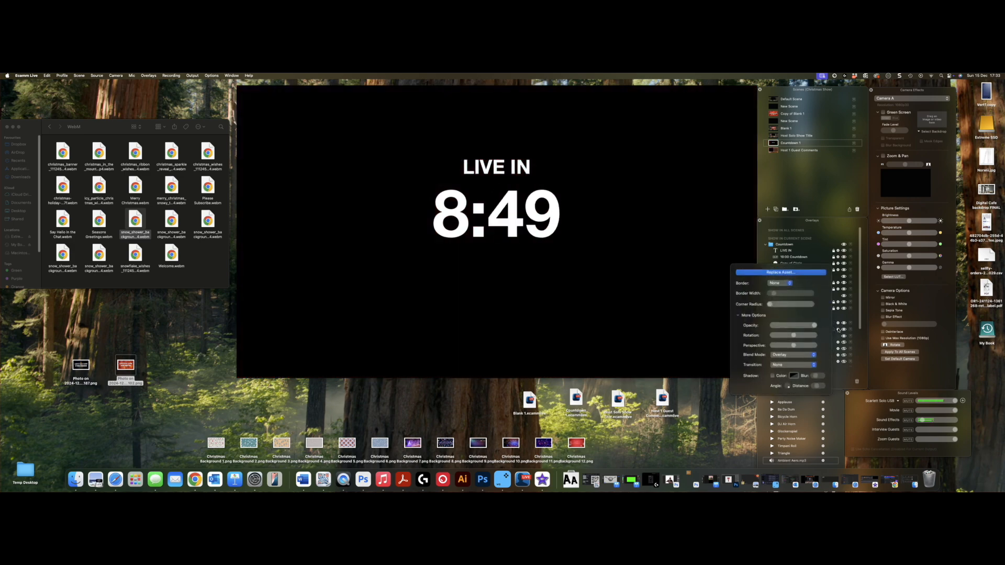
click(814, 355)
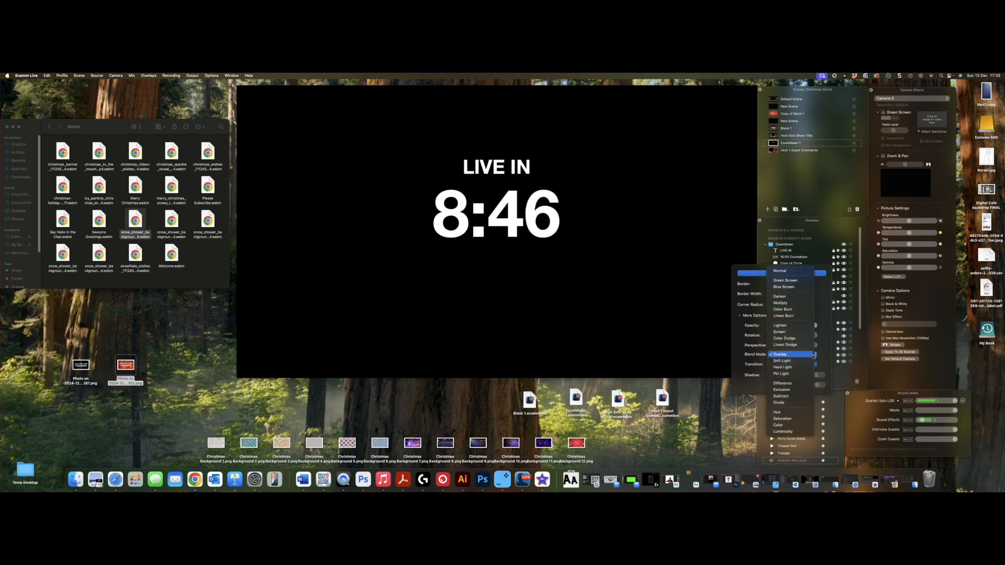
click(784, 271)
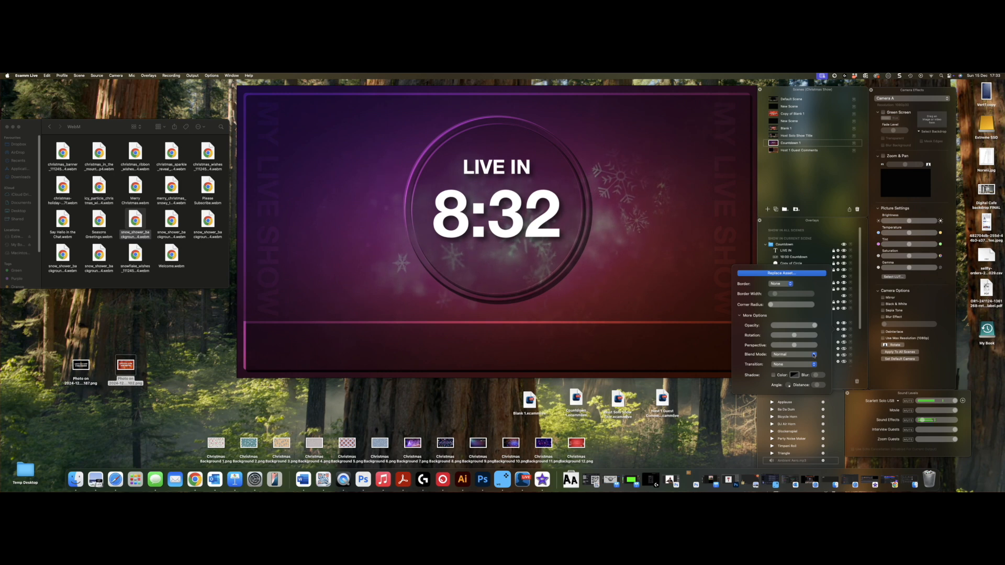
Step: Set the snow shower video overlay's blend mode to Overlay and show the Christmas Background 3 image behind it
click(815, 356)
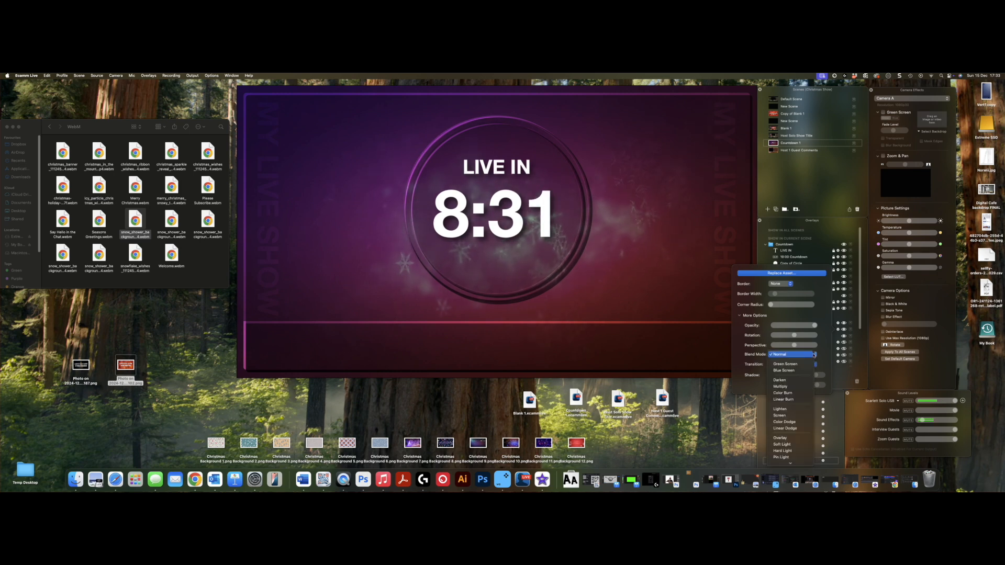
click(796, 438)
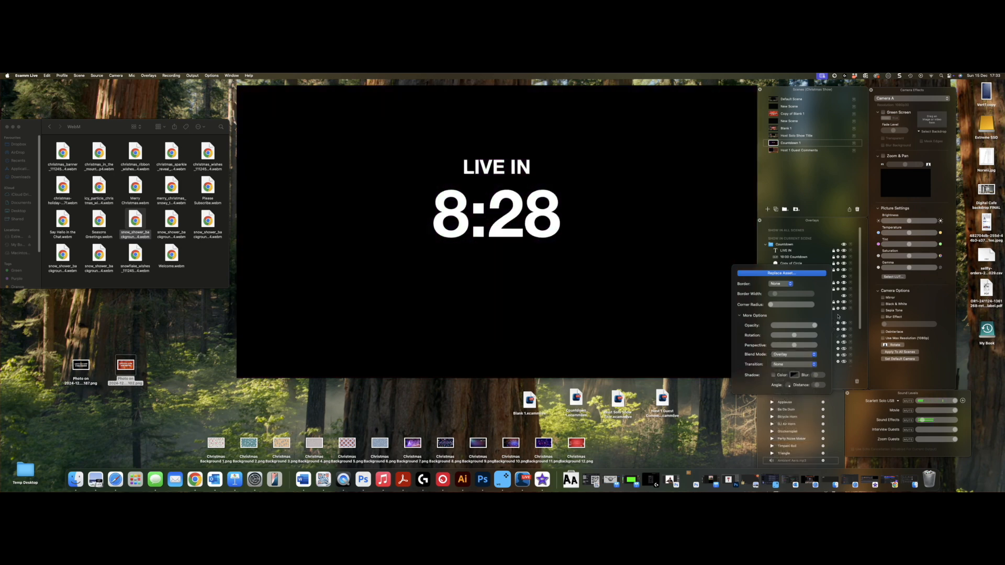
click(836, 319)
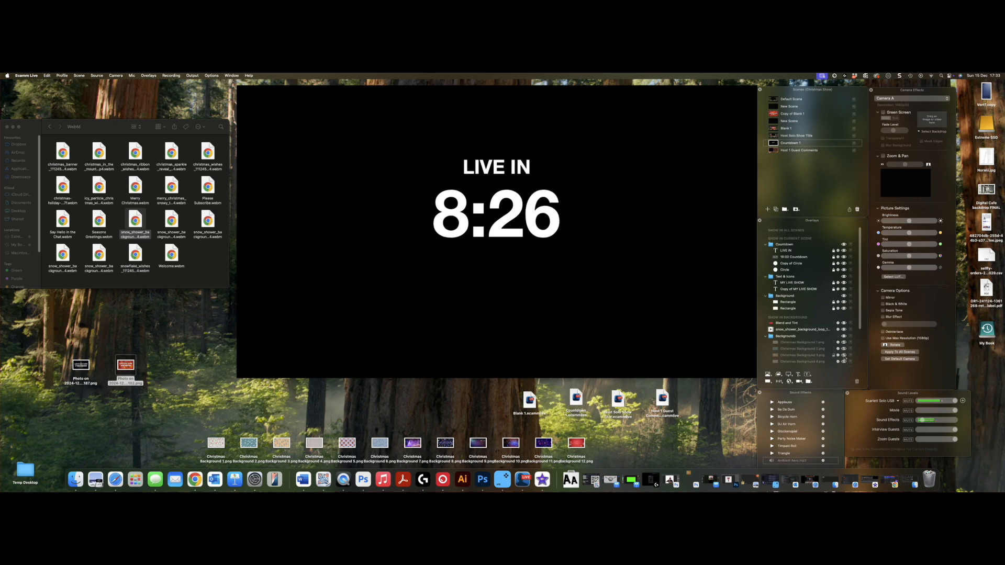
click(844, 356)
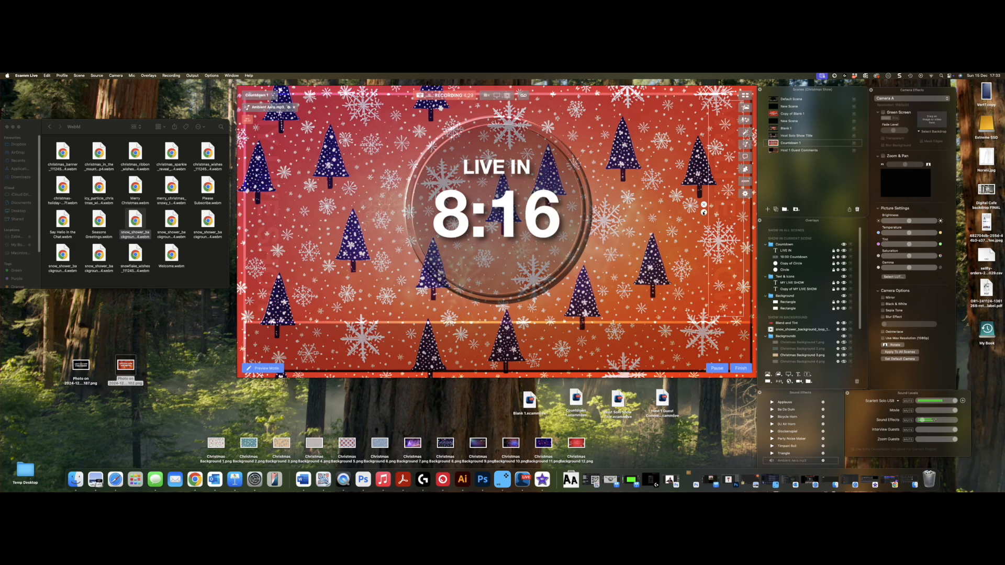
Step: Set the blend mode of the MY LIVE SHOW text along the scene's right edge to Normal and raise its opacity to maximum
click(704, 212)
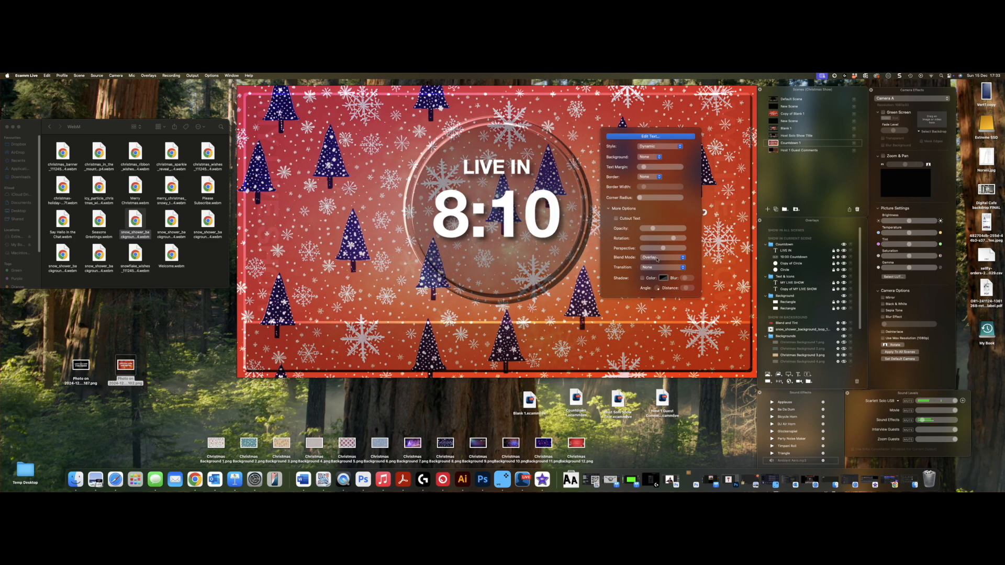
click(684, 257)
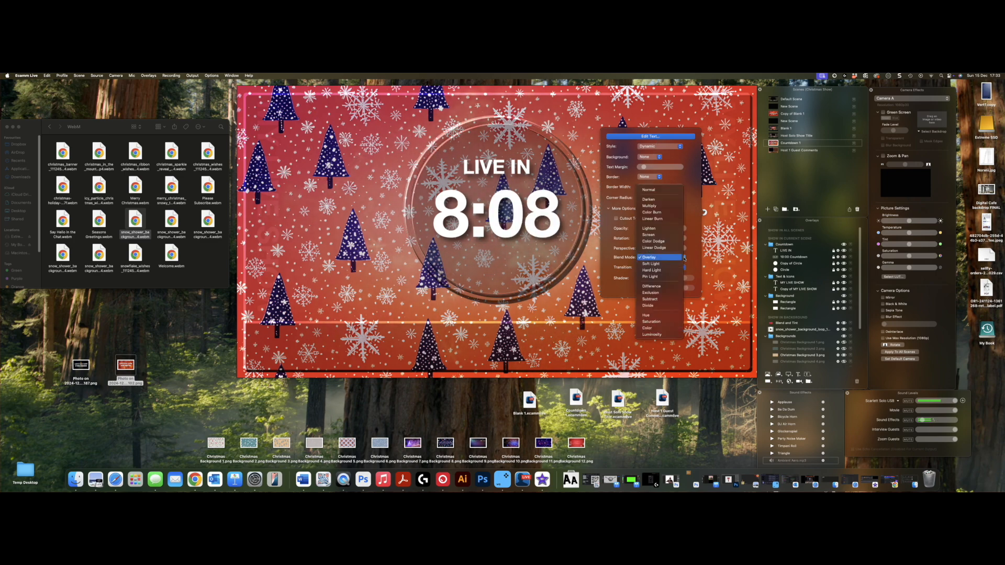
click(661, 190)
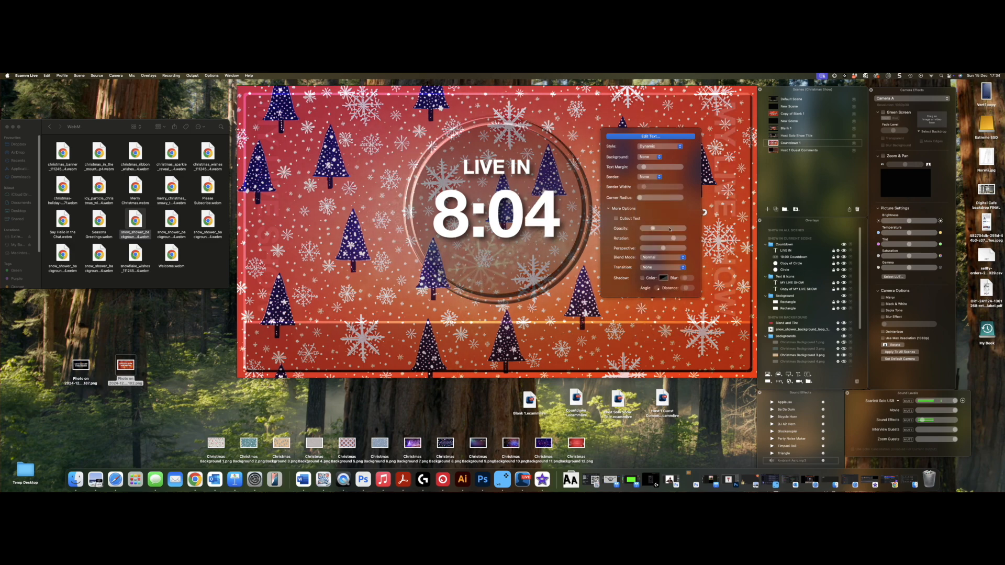
drag(652, 230, 687, 234)
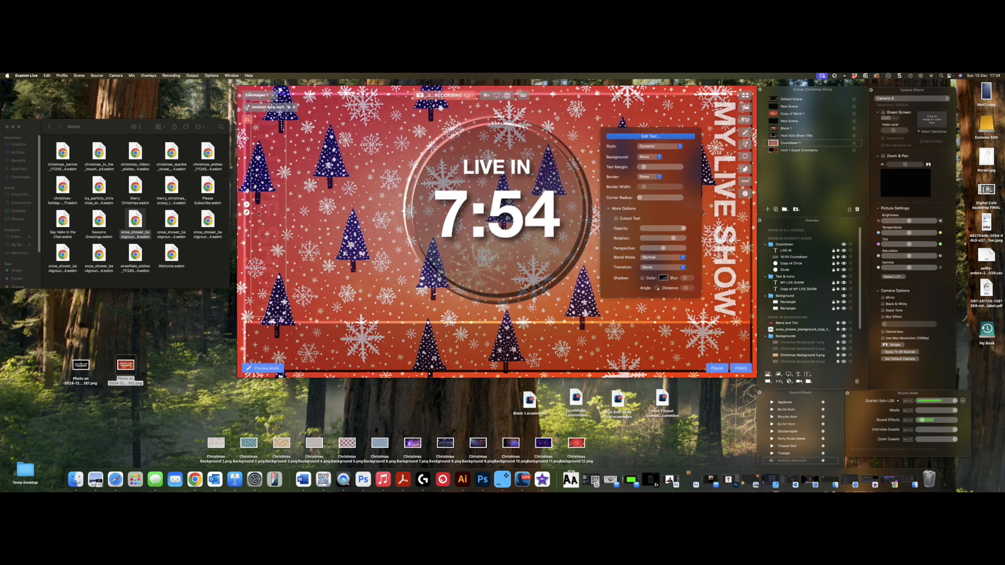
Step: Set the MY LIVE SHOW text along the scene's left edge to the Normal blend mode and maximum opacity
click(246, 212)
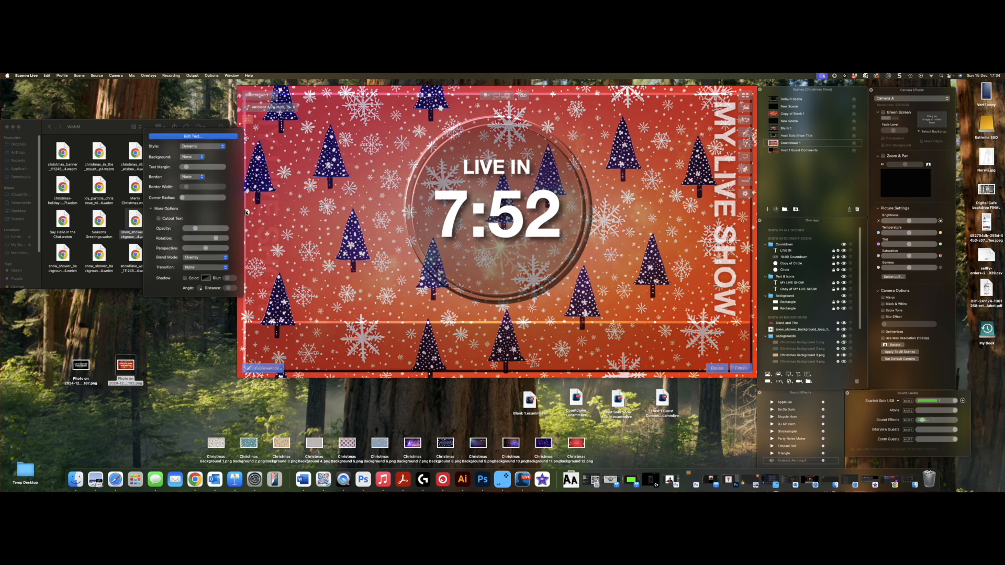
click(223, 257)
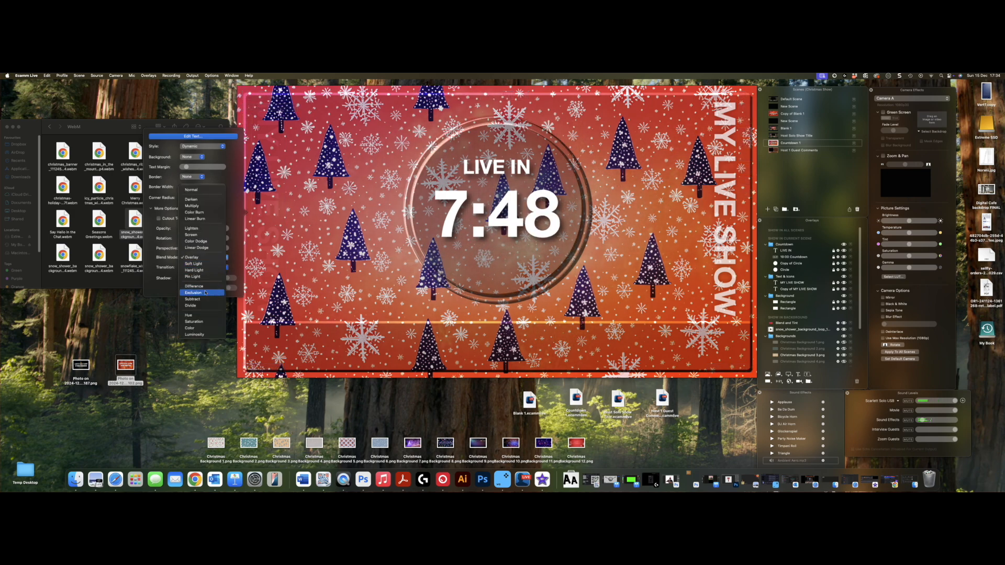
click(206, 190)
drag(197, 231, 227, 229)
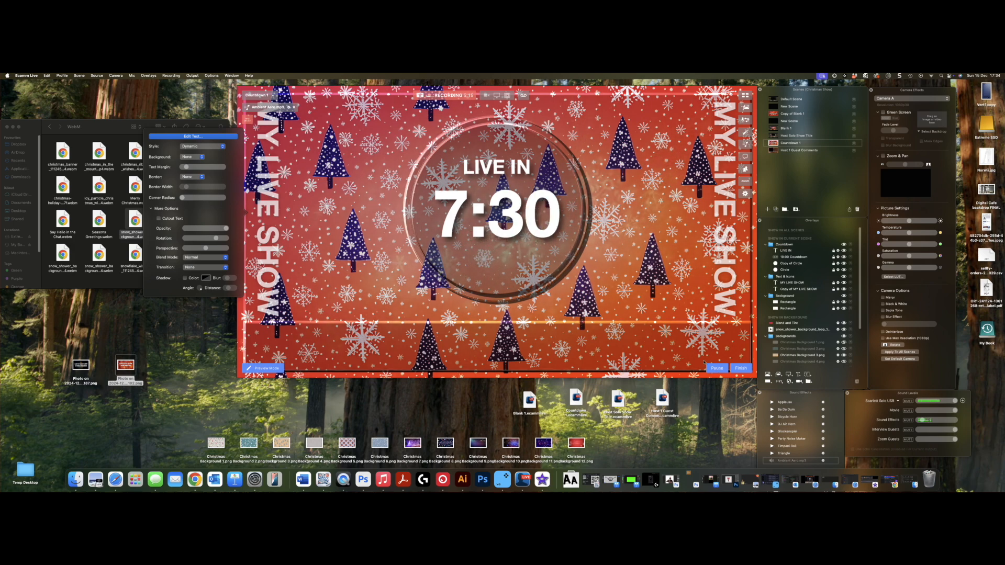
Step: Add the Merry Christmas.webm video from the WebM folder as the topmost overlay of the Countdown 1 scene
click(115, 279)
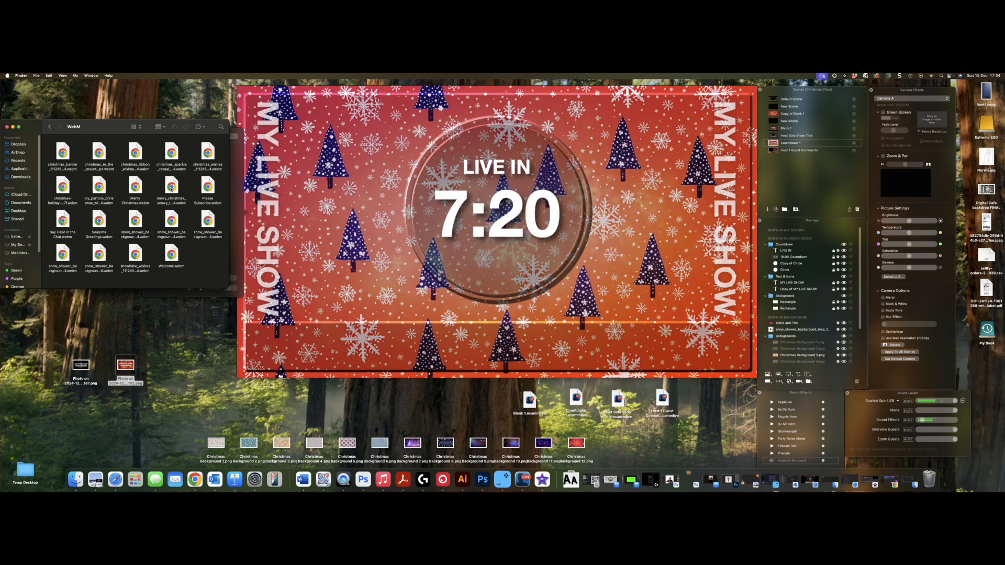
click(134, 187)
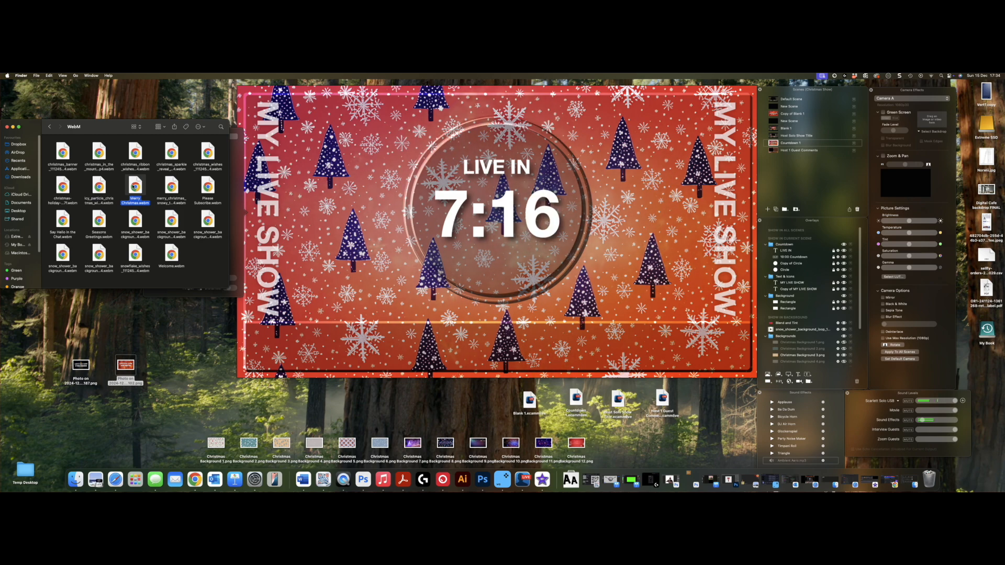
drag(134, 187, 786, 242)
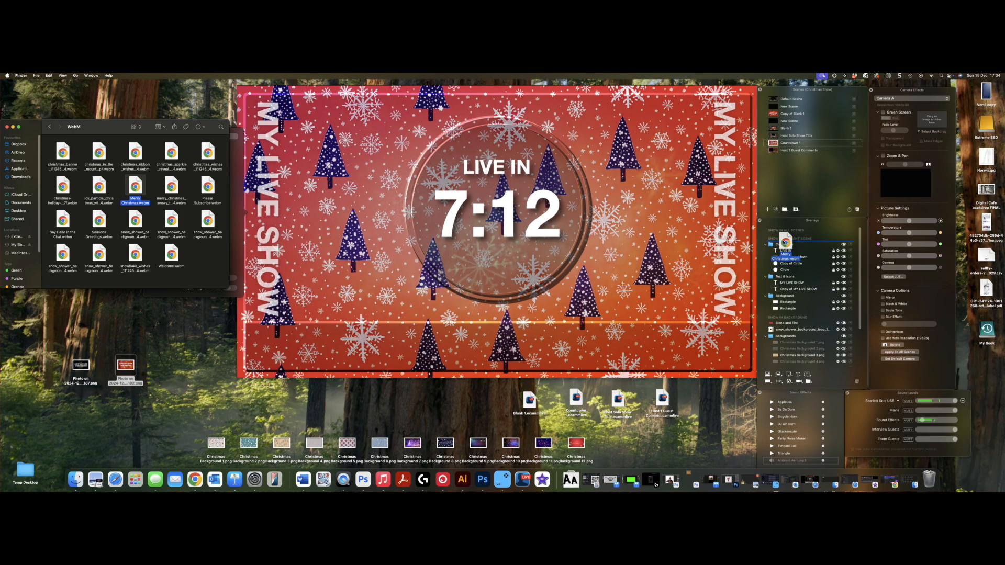
drag(785, 242, 786, 243)
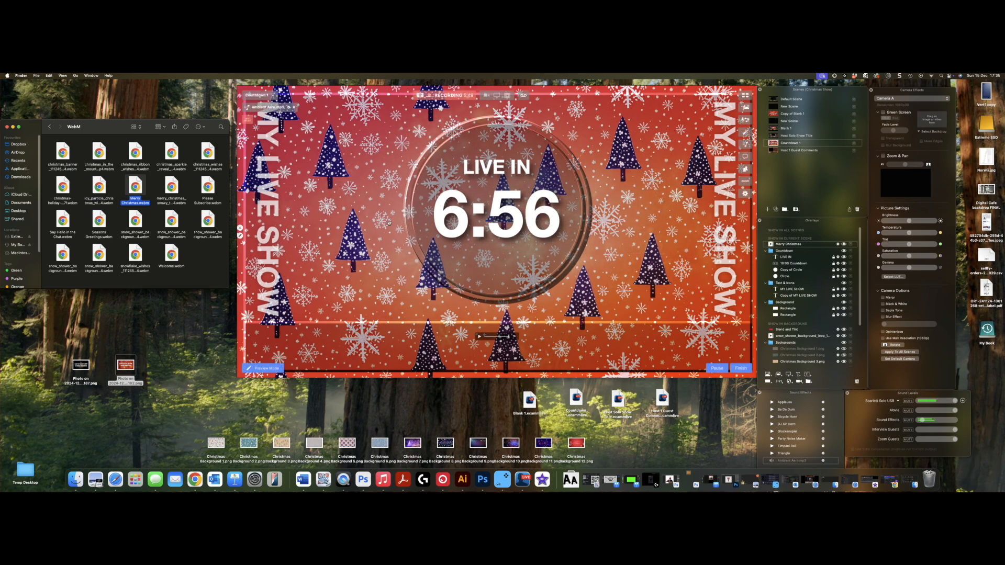
Step: Reduce and place the Merry Christmas video in the upper right area of the scene and set its playback to Loop
click(443, 194)
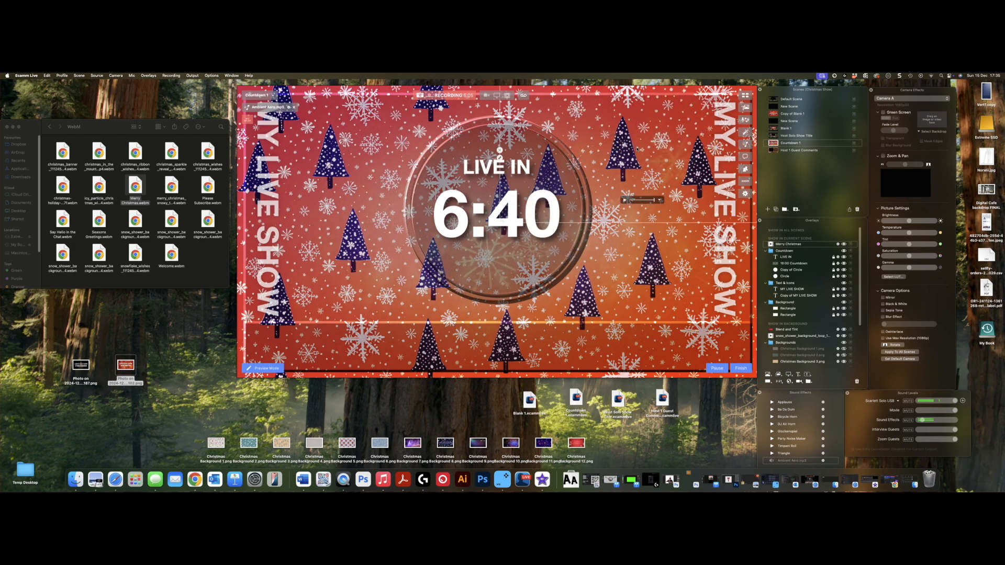
click(660, 201)
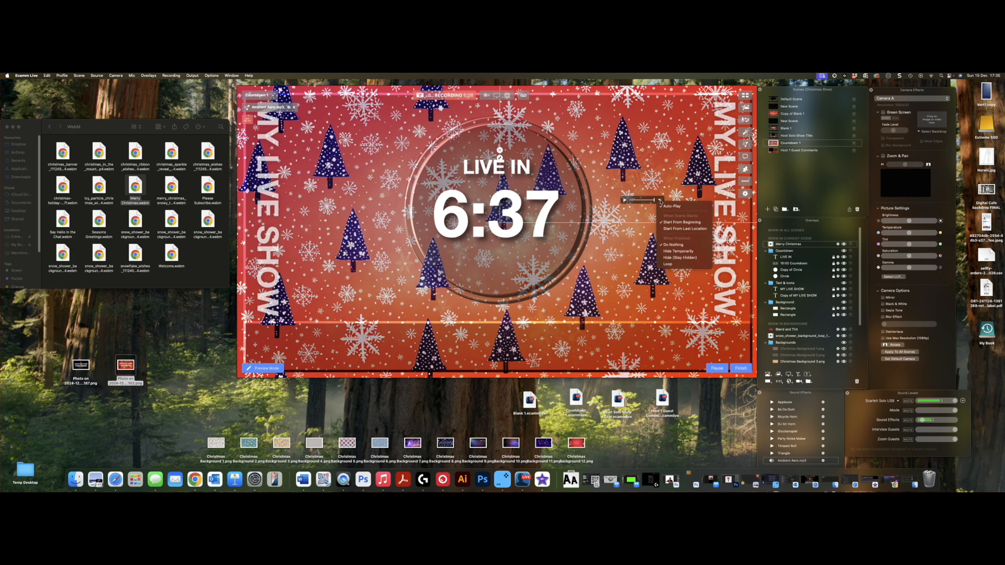
click(670, 266)
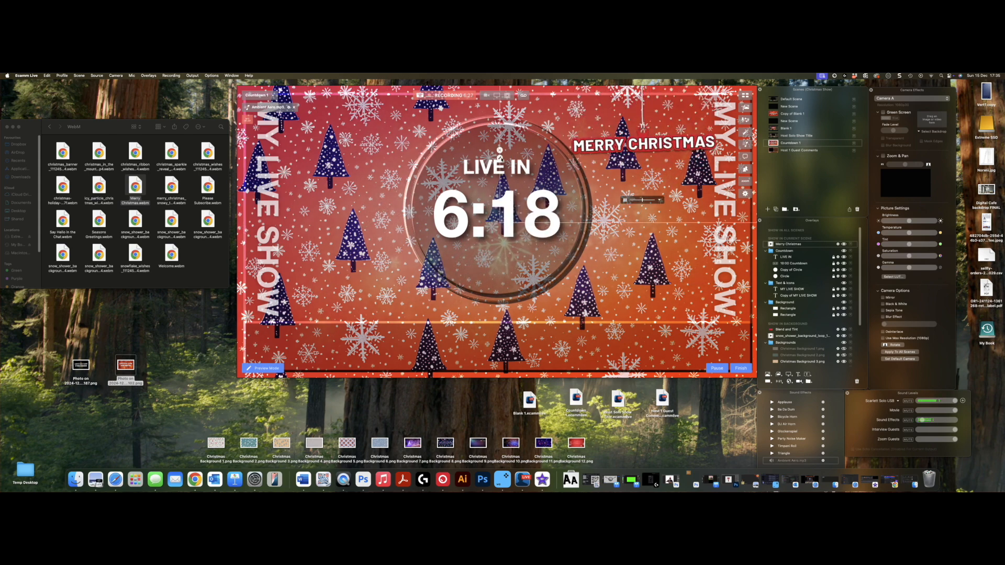
Step: Try the Overlay blend mode on the Merry Christmas video and set it to Luminosity
click(500, 157)
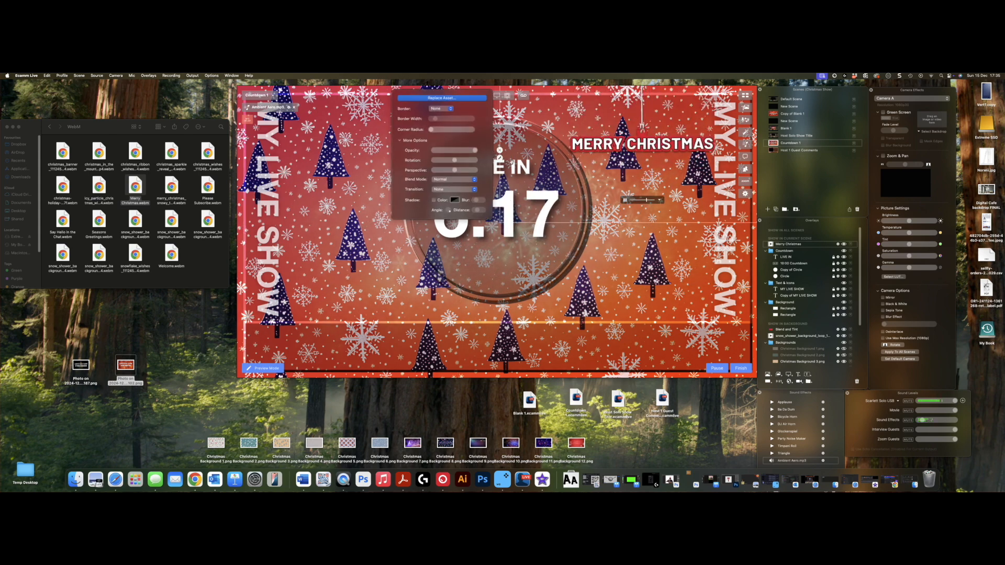
click(461, 181)
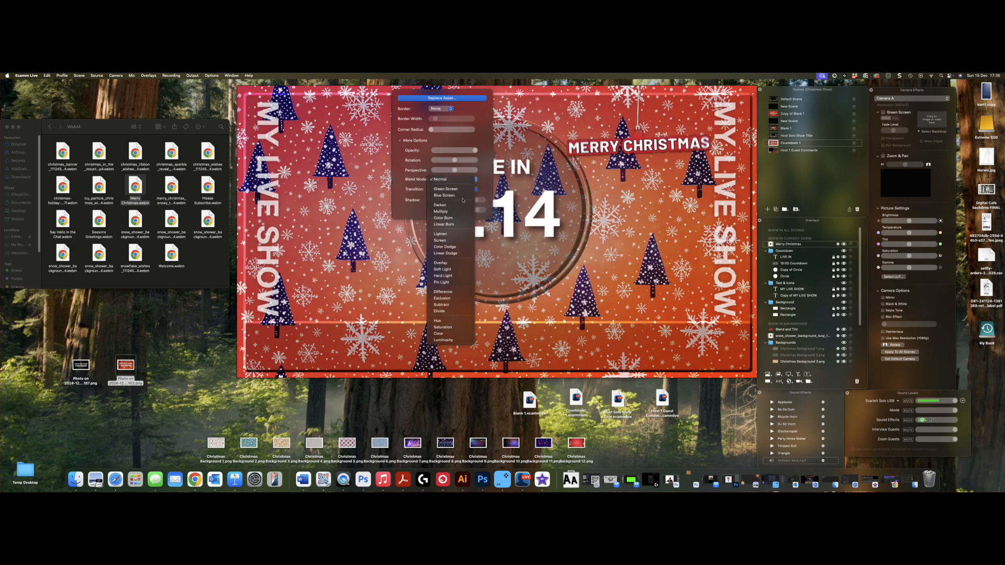
click(448, 264)
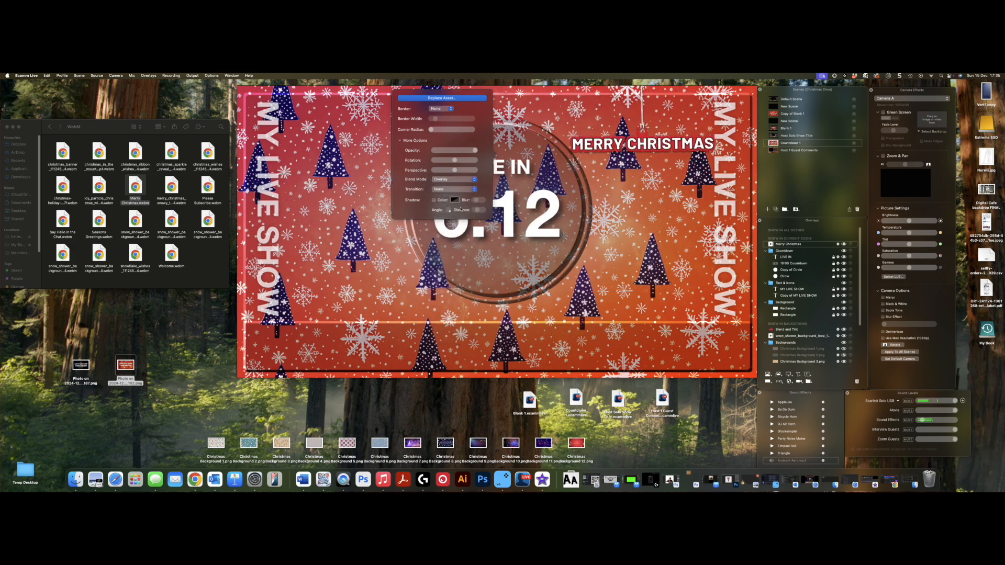
click(475, 181)
click(457, 256)
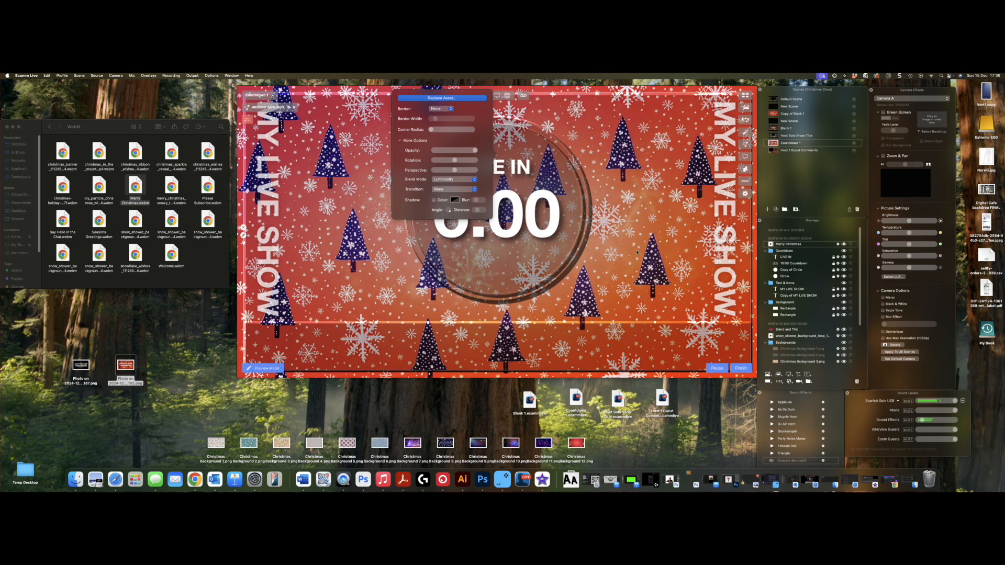
mouse_move(637, 202)
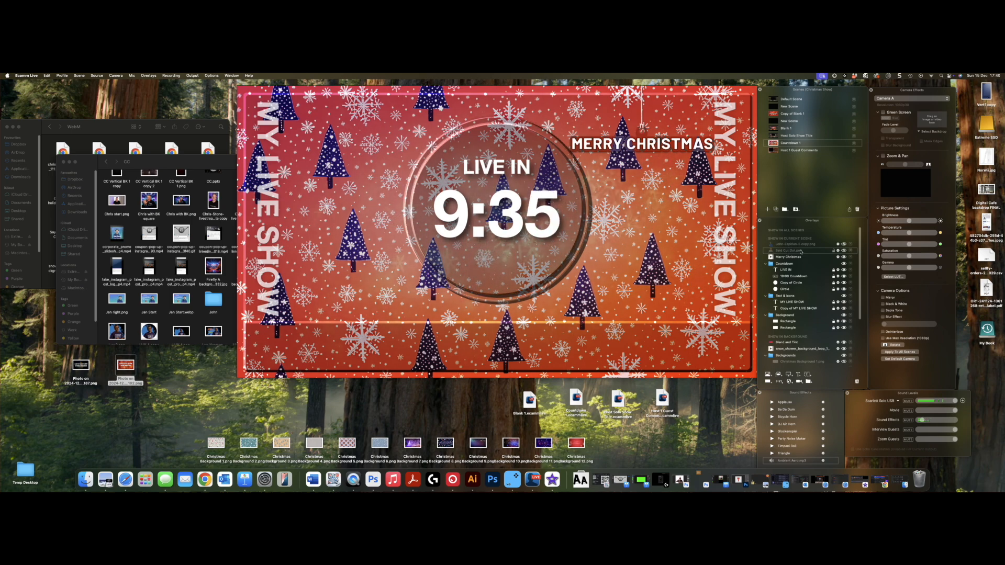
Step: Show the two presenter cut-out images in the countdown scene and toggle the blue-shirt cut-out's shadow, leaving it on
click(844, 251)
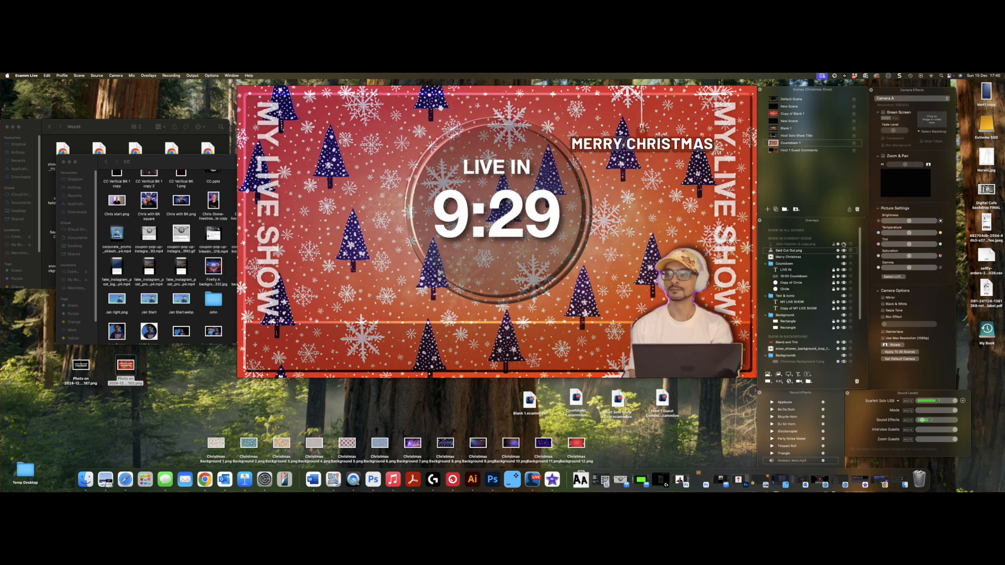
click(843, 244)
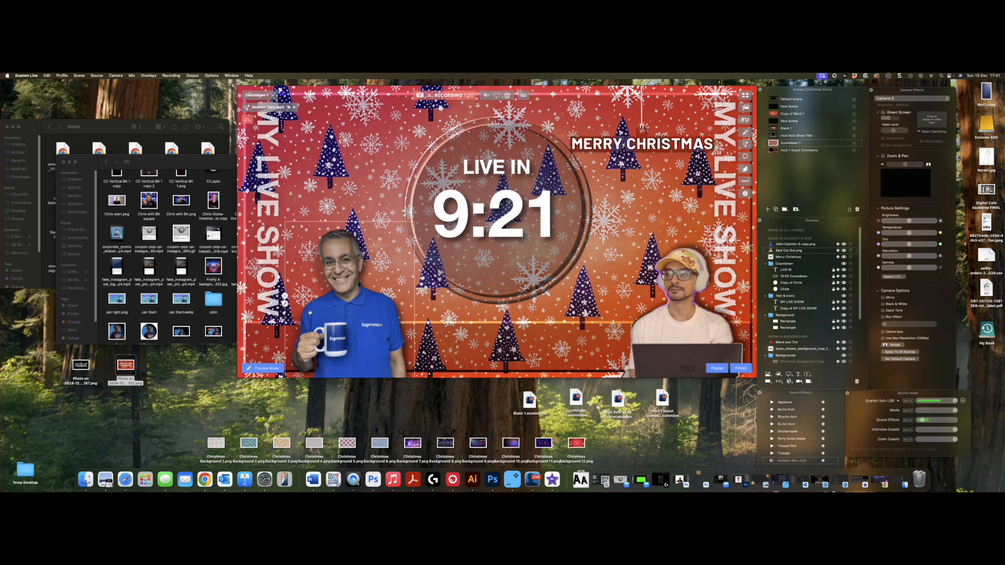
click(284, 304)
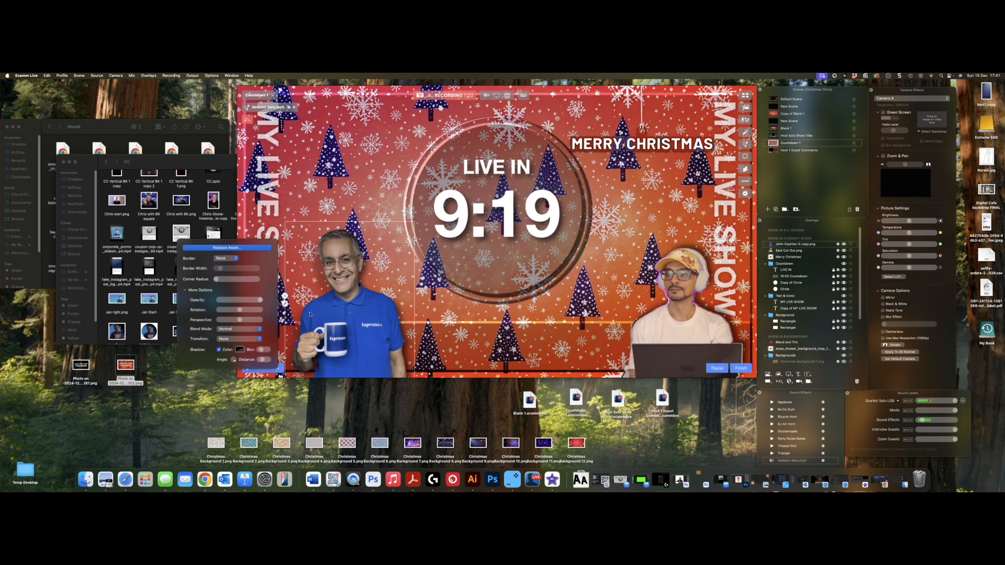
click(219, 351)
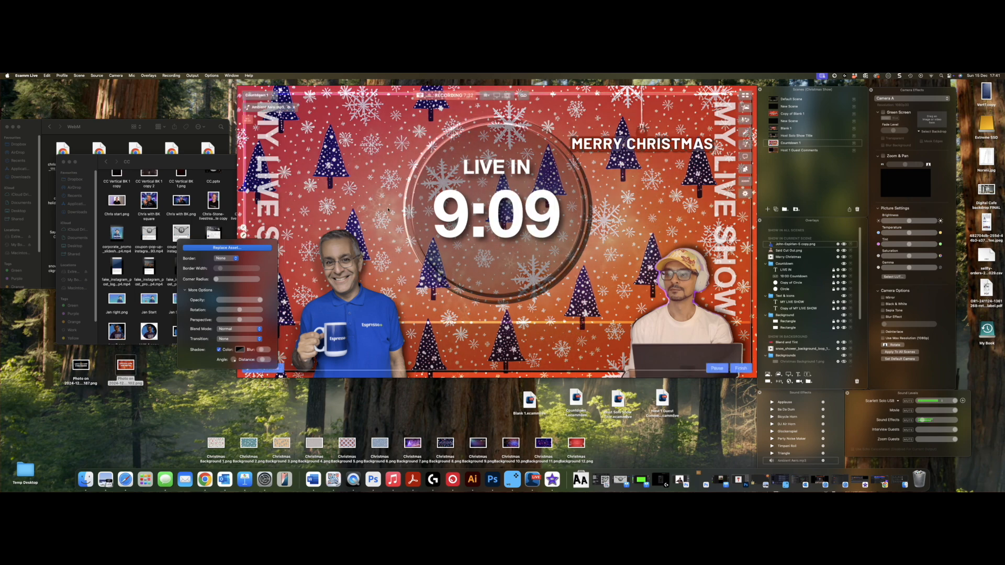
click(700, 317)
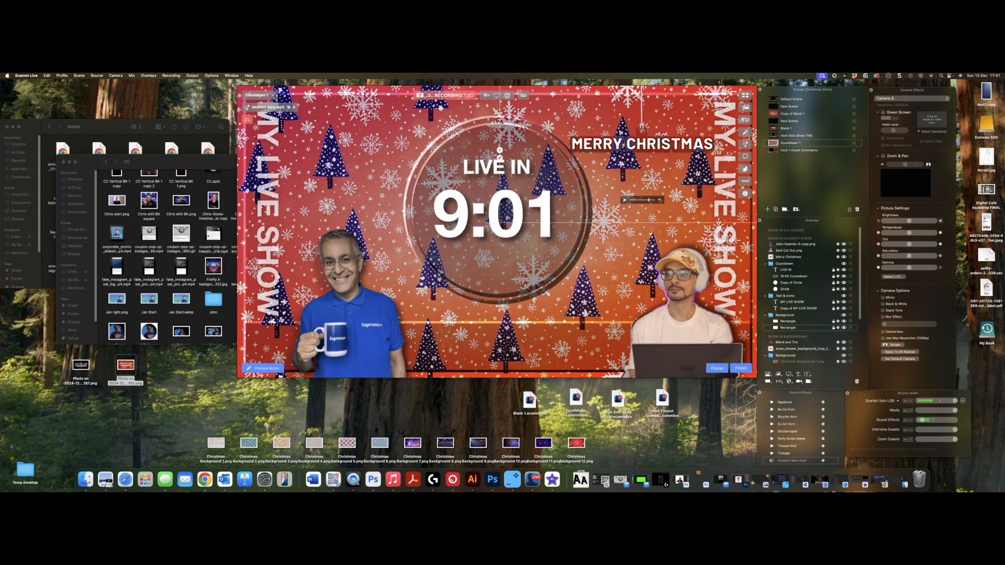
Step: Play the Merry Christmas video overlay and switch to the Host 1 Guest Comments scene
click(626, 200)
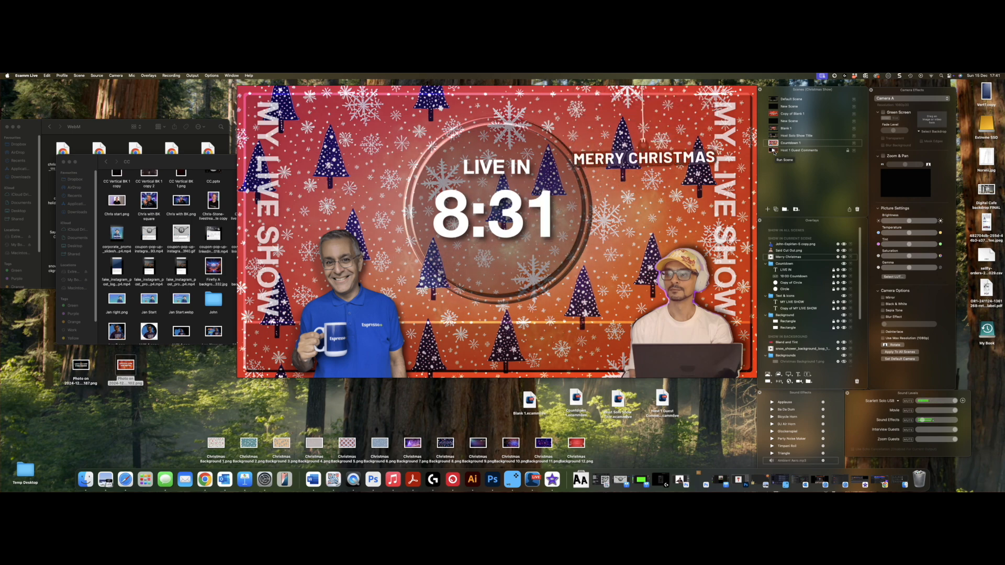
click(774, 152)
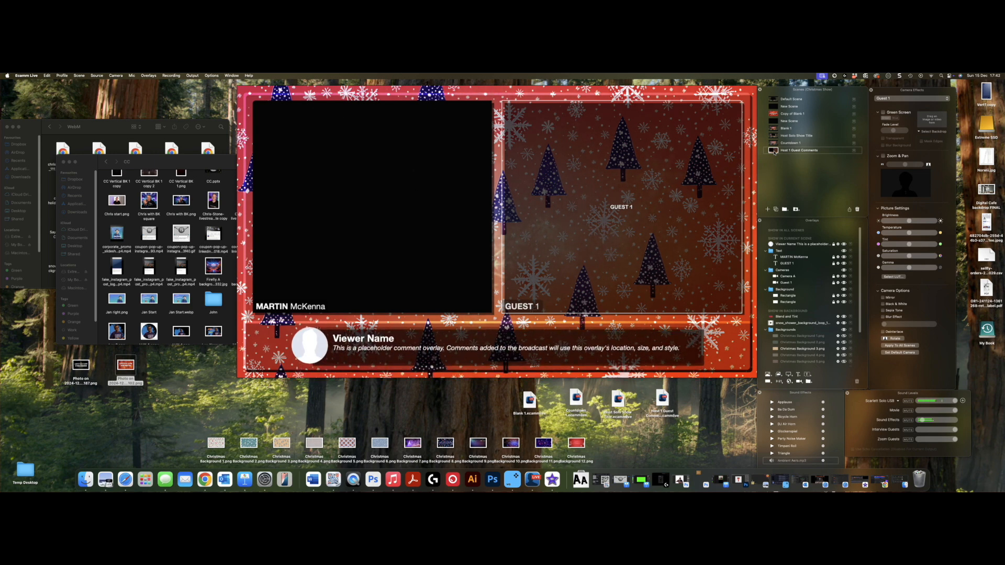
Step: Set the blend mode of the viewer comment placeholder overlay to Overlay
mouse_move(417, 228)
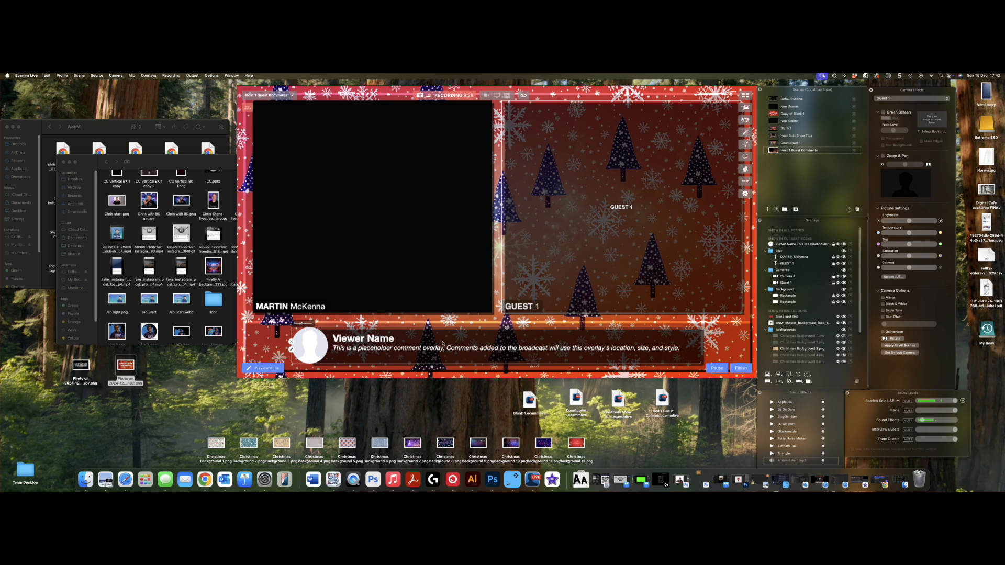
click(291, 350)
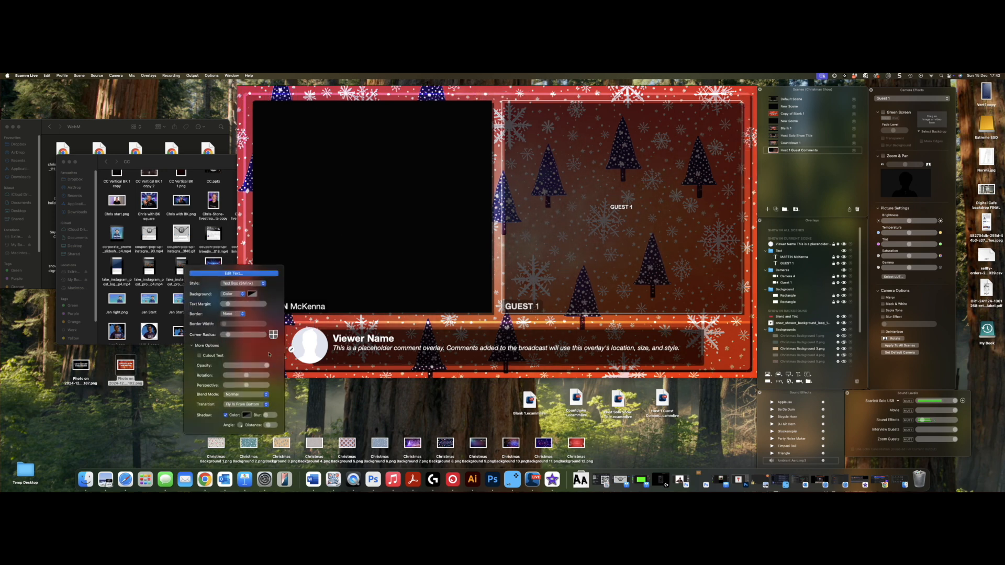
click(265, 397)
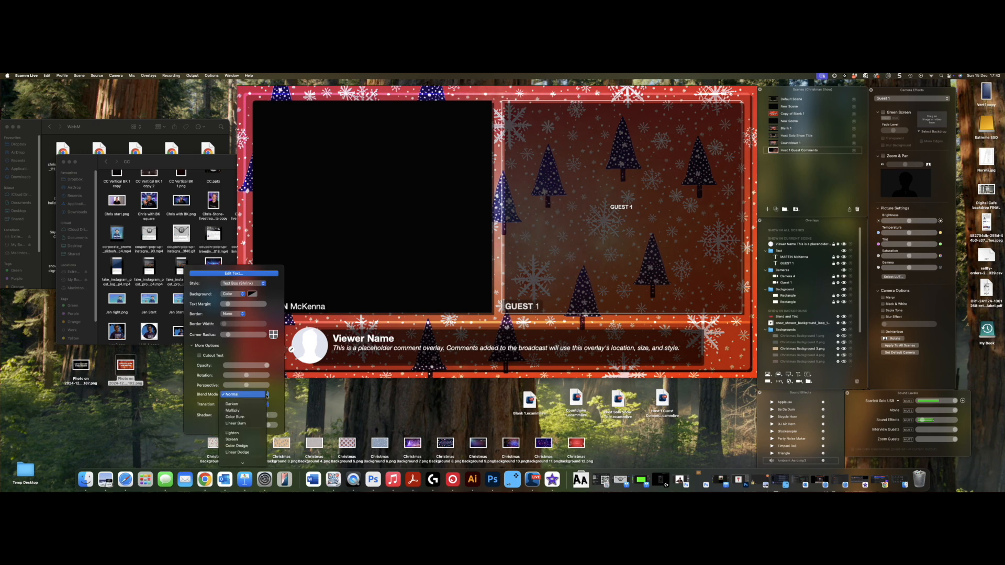
scroll(246, 430, down, 5)
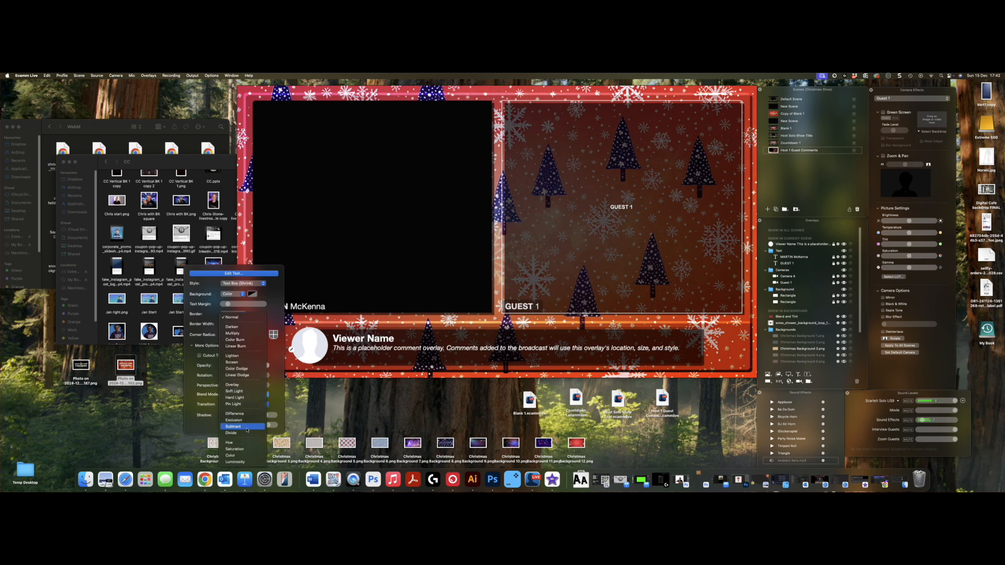
click(249, 386)
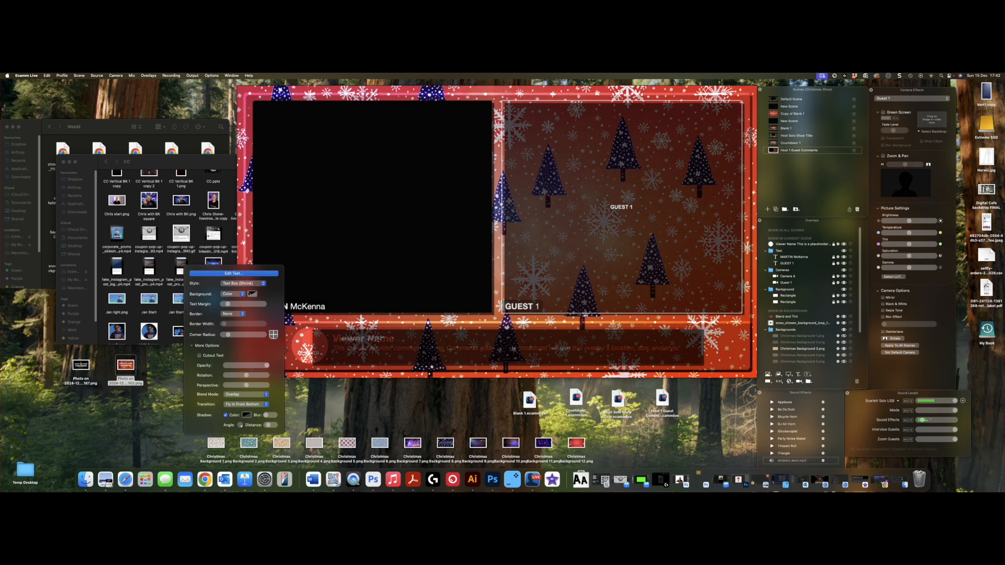
Step: Set the background colour of the viewer comment placeholder overlay to White
click(252, 295)
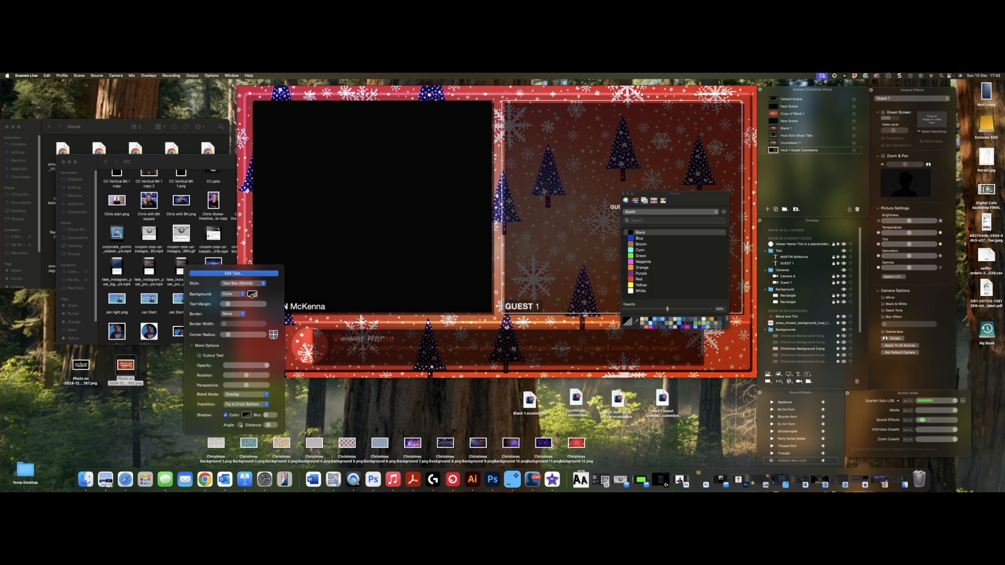
click(632, 291)
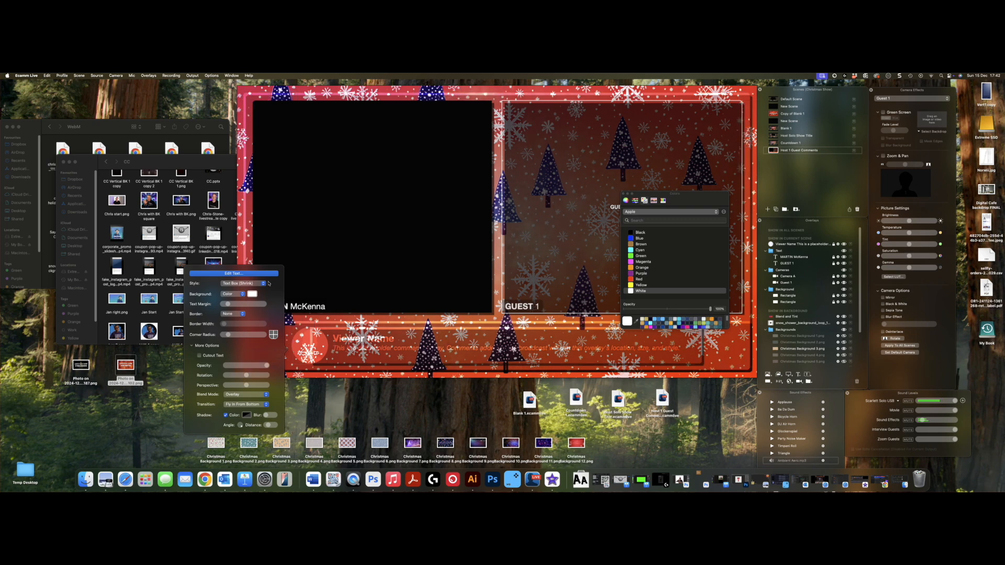
click(355, 354)
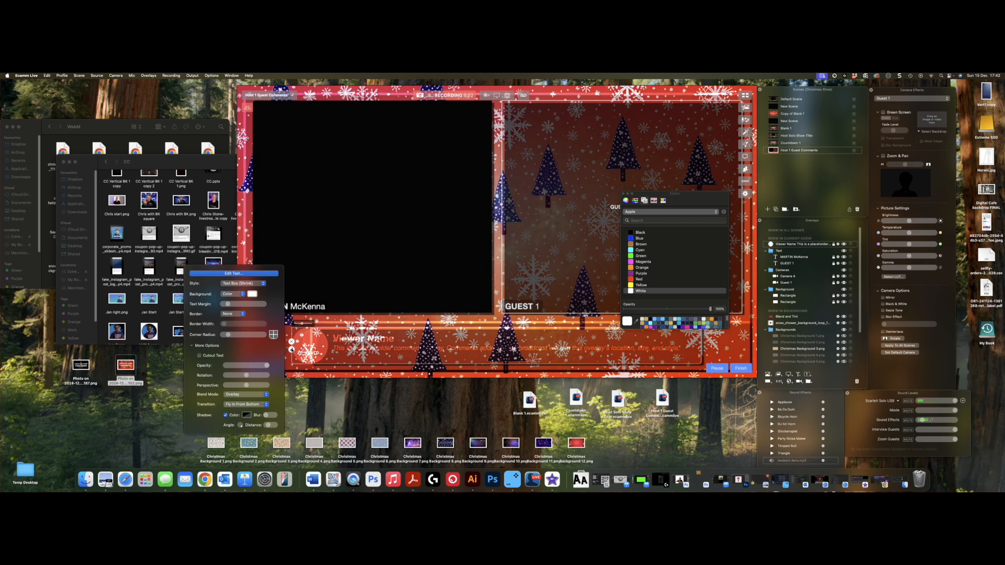
Step: Recolour all of the comment placeholder's text with the dark blue sampled from the background's Christmas trees and save it
click(291, 350)
click(291, 350)
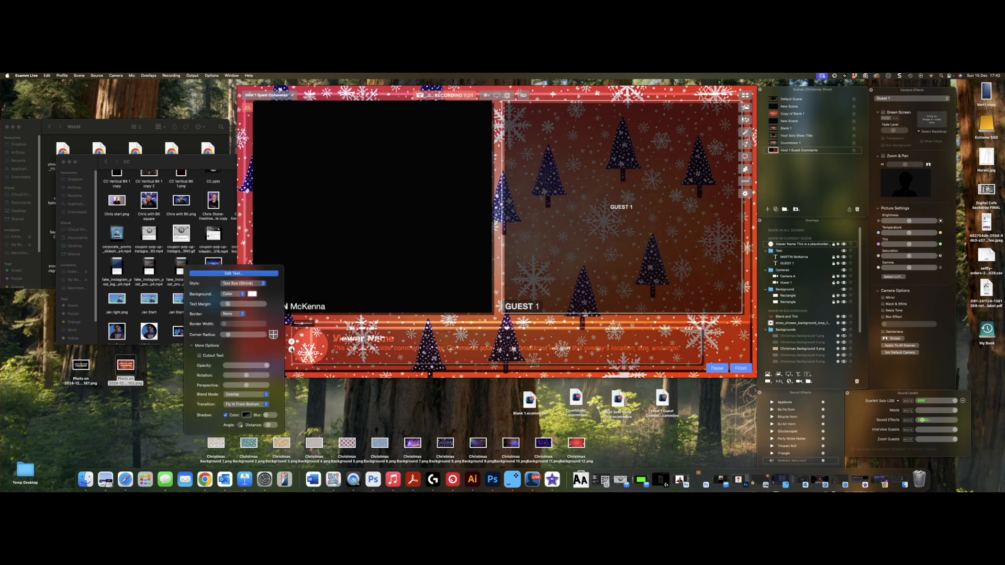
click(262, 273)
drag(378, 345, 262, 311)
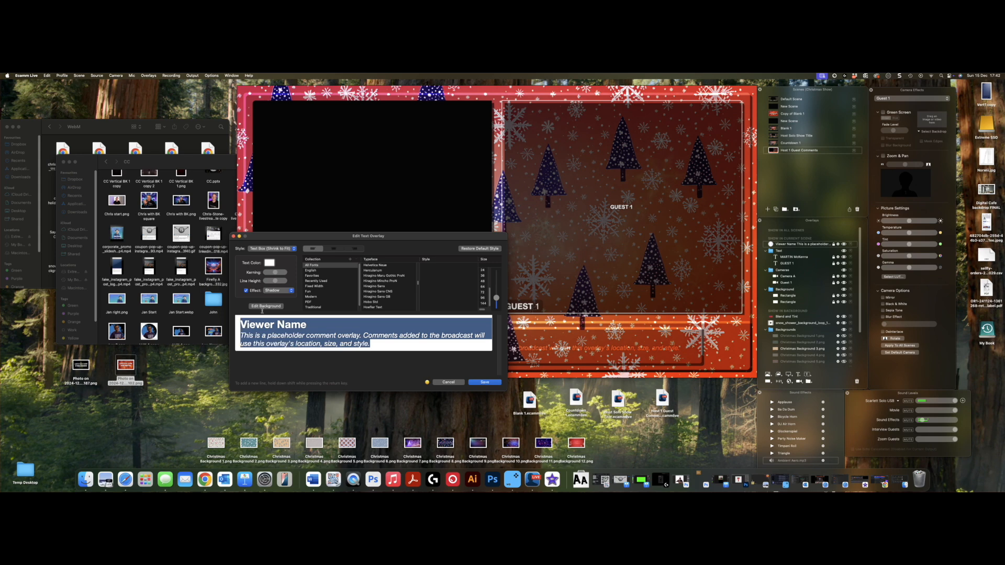
click(270, 263)
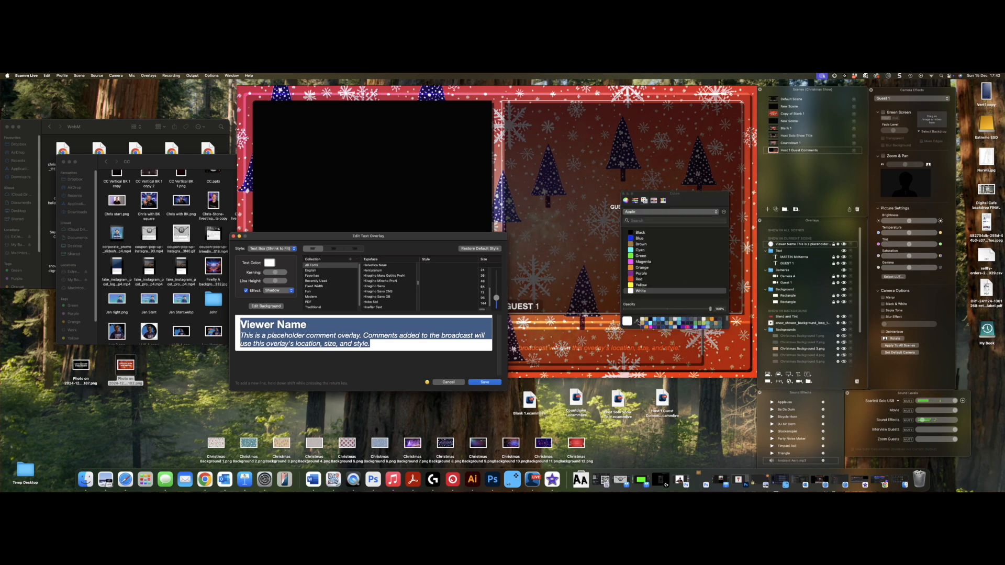
click(636, 323)
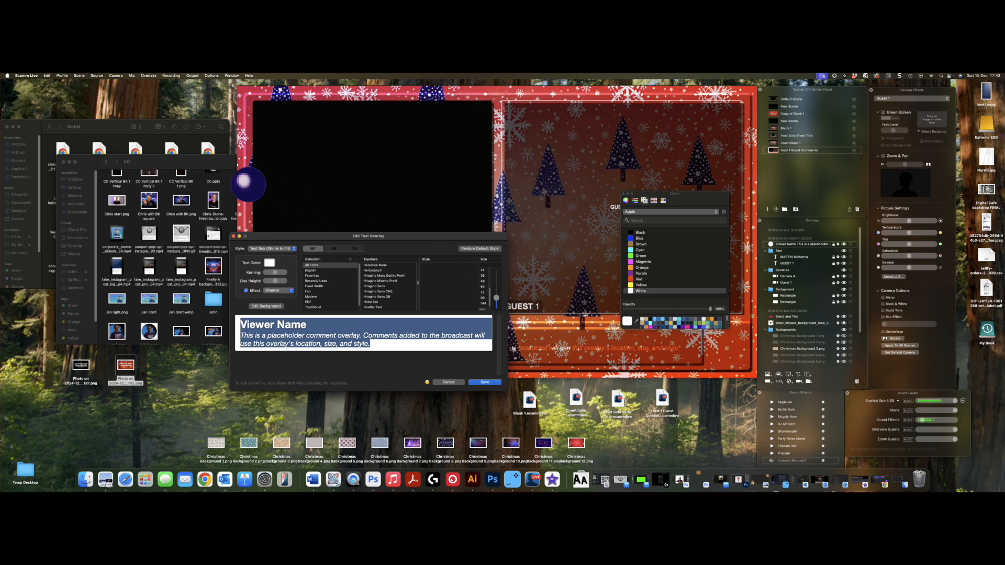
click(251, 185)
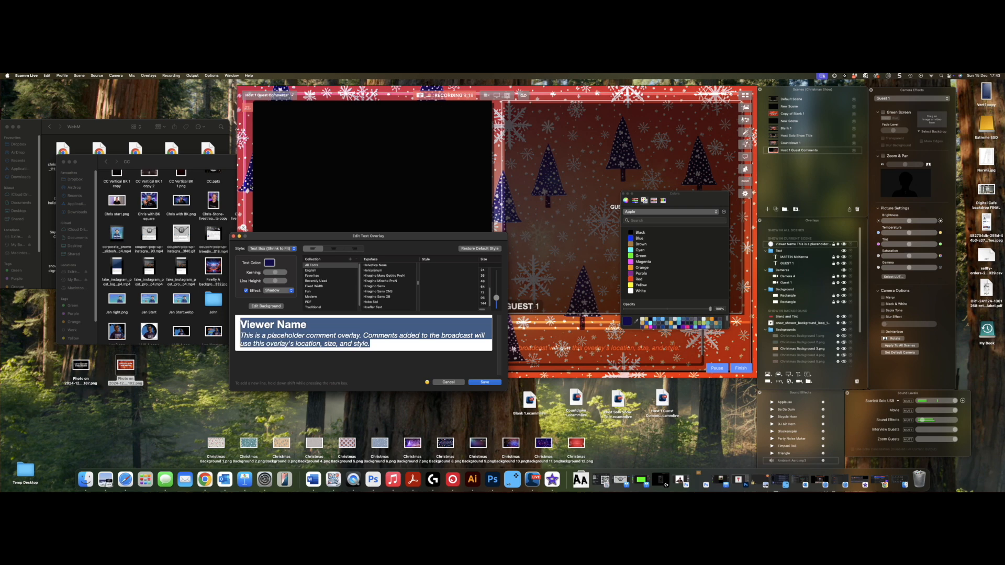
click(487, 384)
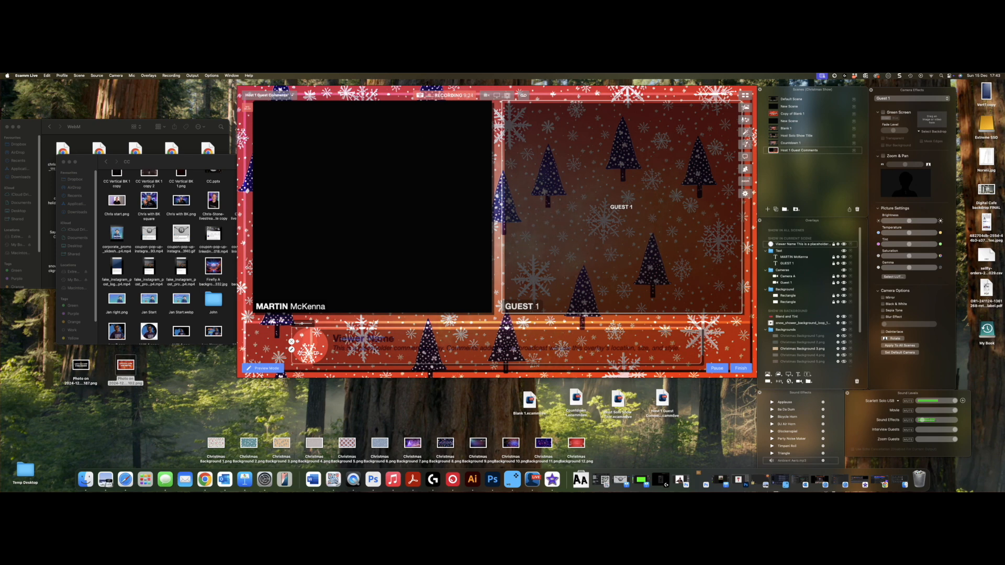
Step: Set the comment placeholder's blend mode to Normal and lower its white background's opacity to about 75%
click(375, 352)
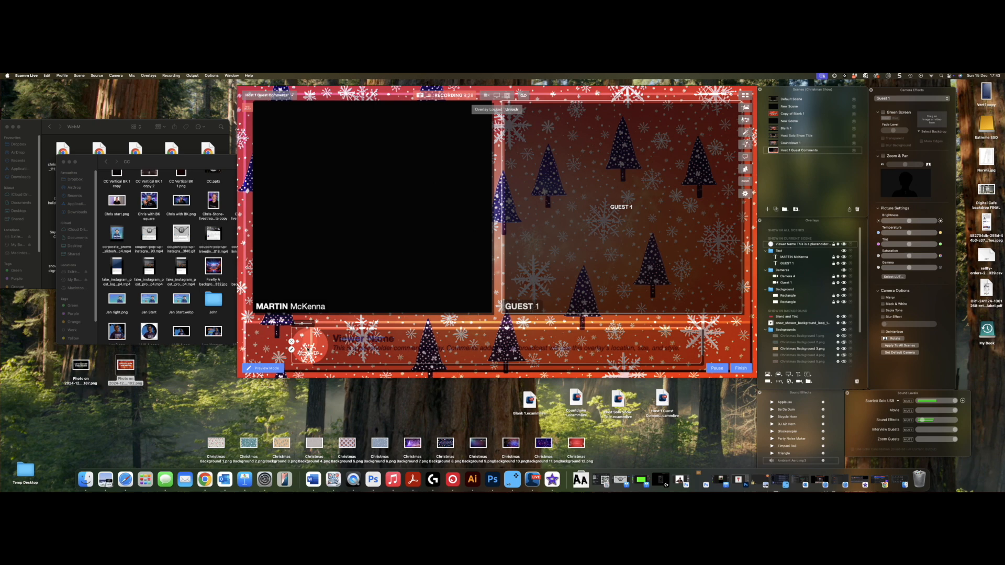
click(292, 349)
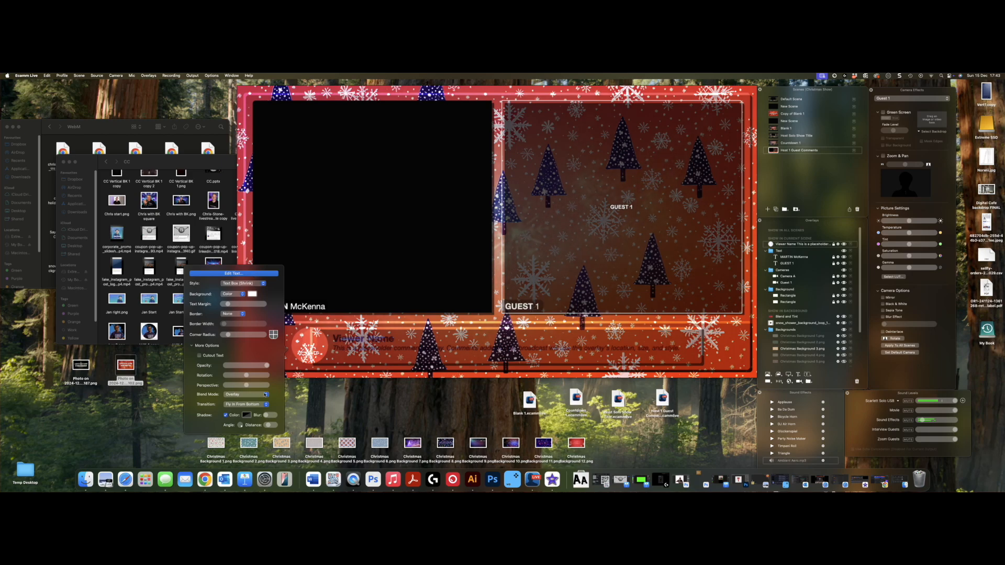
click(266, 395)
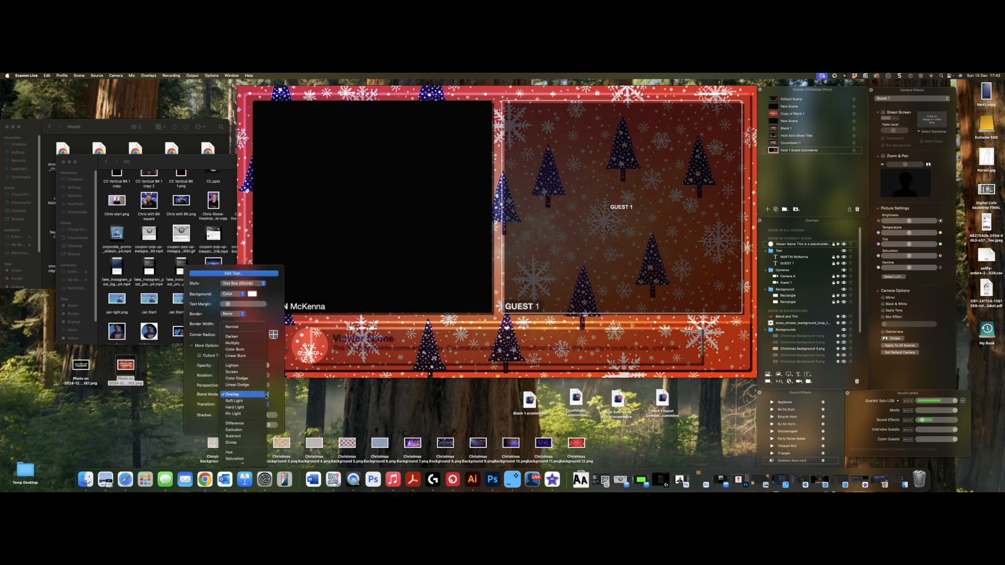
click(243, 327)
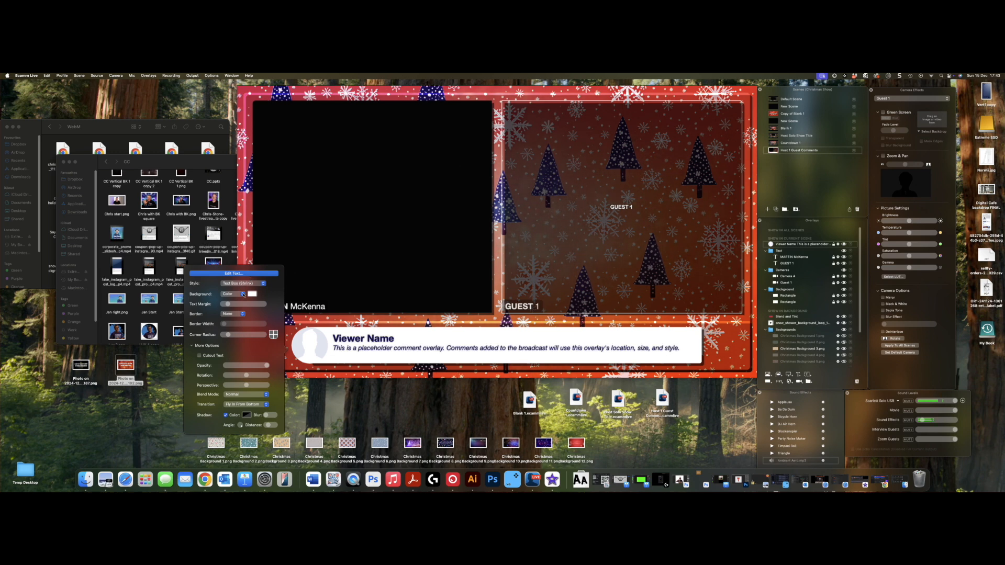
click(253, 294)
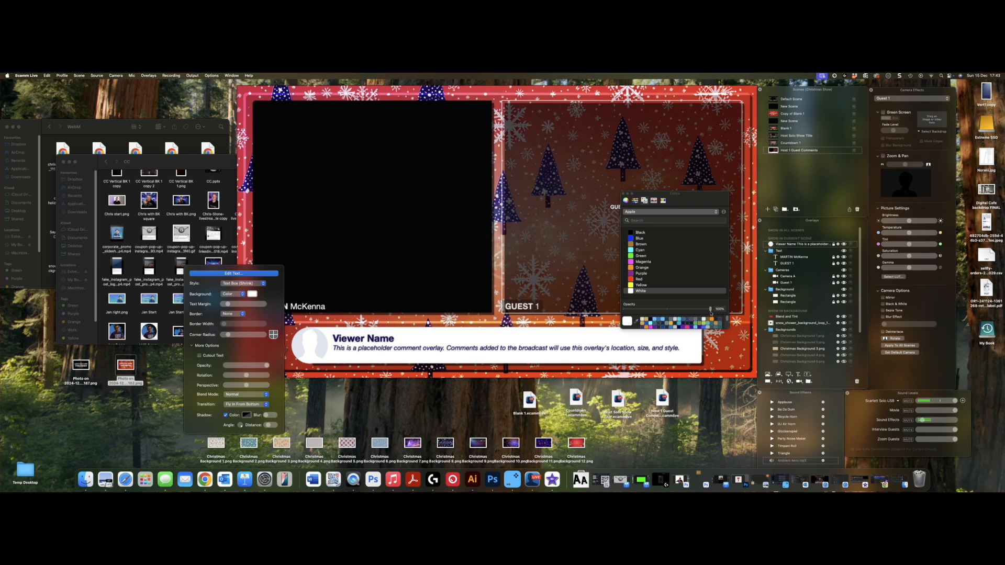
drag(710, 310, 685, 308)
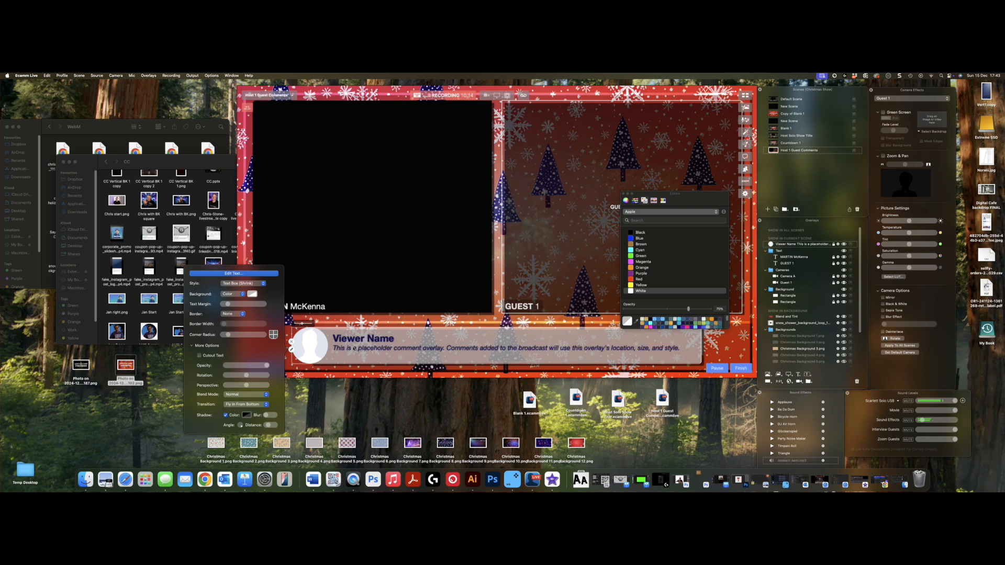
Step: Turn off the shadow effect on the comment placeholder's text and save the overlay
click(228, 273)
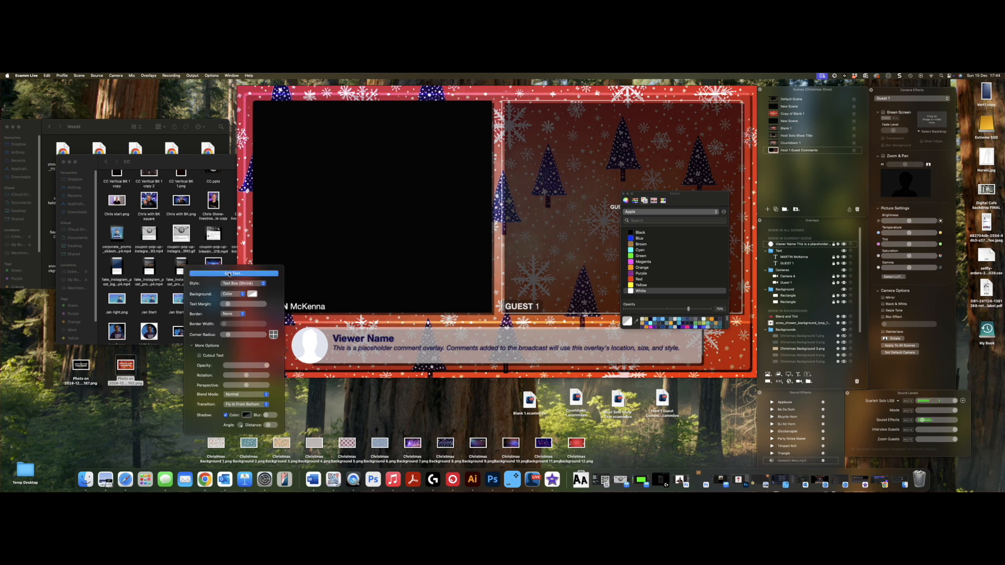
click(247, 291)
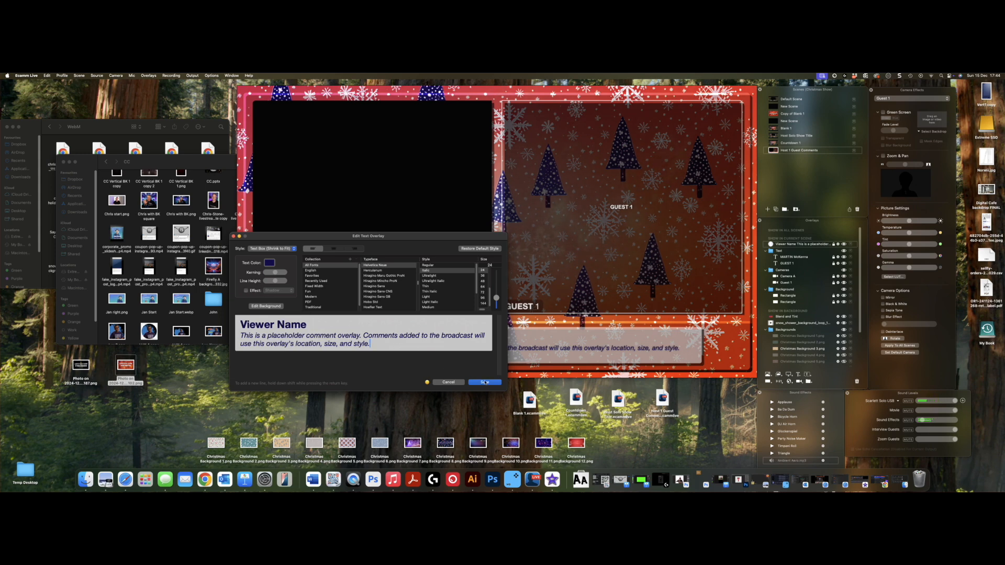
click(485, 383)
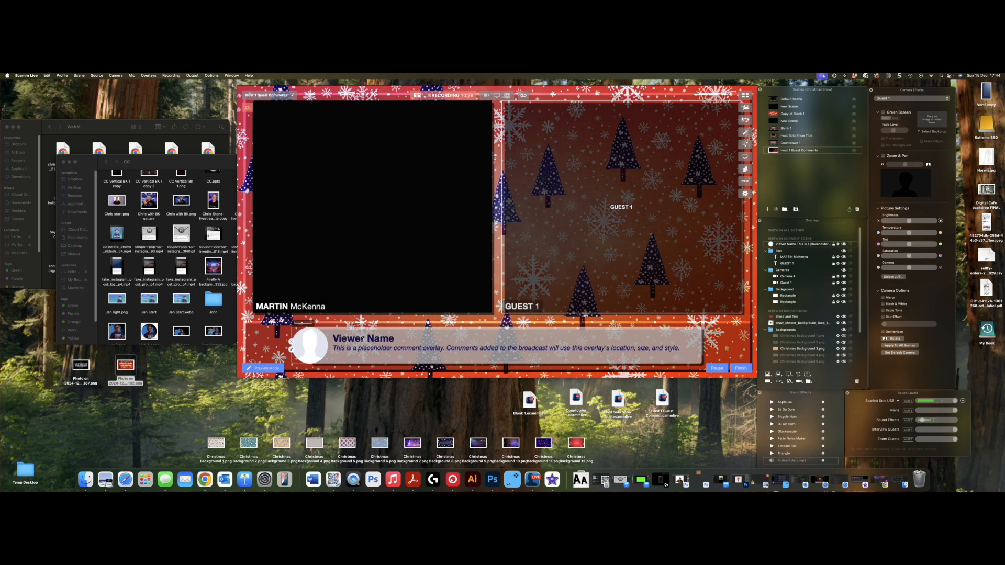
Step: Change the typeface of the Viewer Name line in the comment placeholder to Handwriting - Dakota and save it
double_click(362, 339)
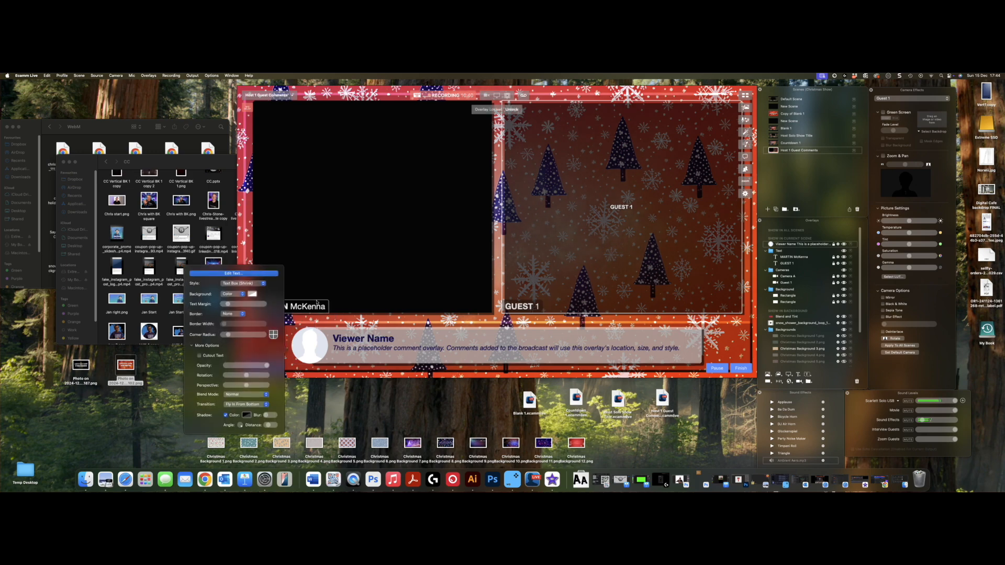
click(251, 273)
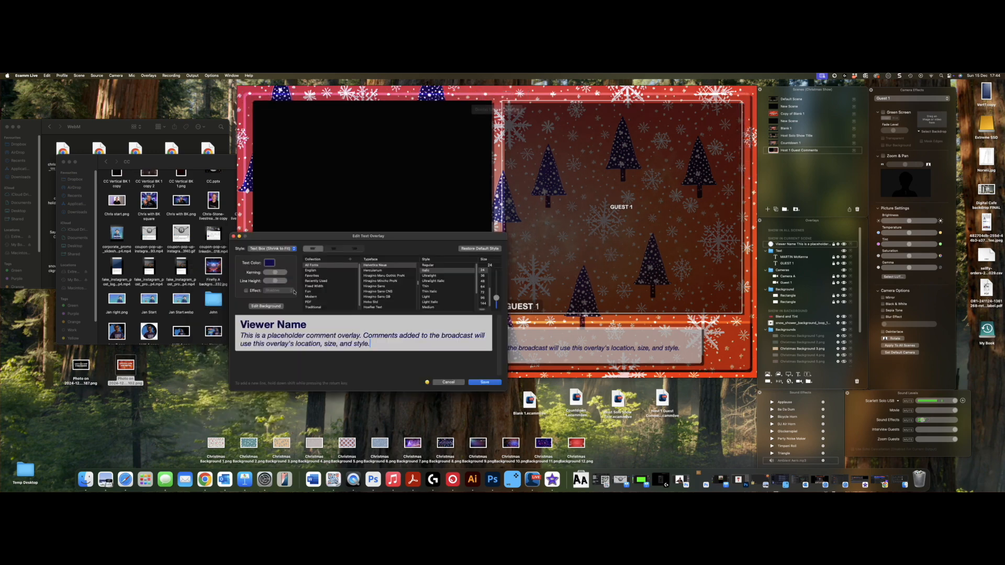
drag(307, 325, 239, 325)
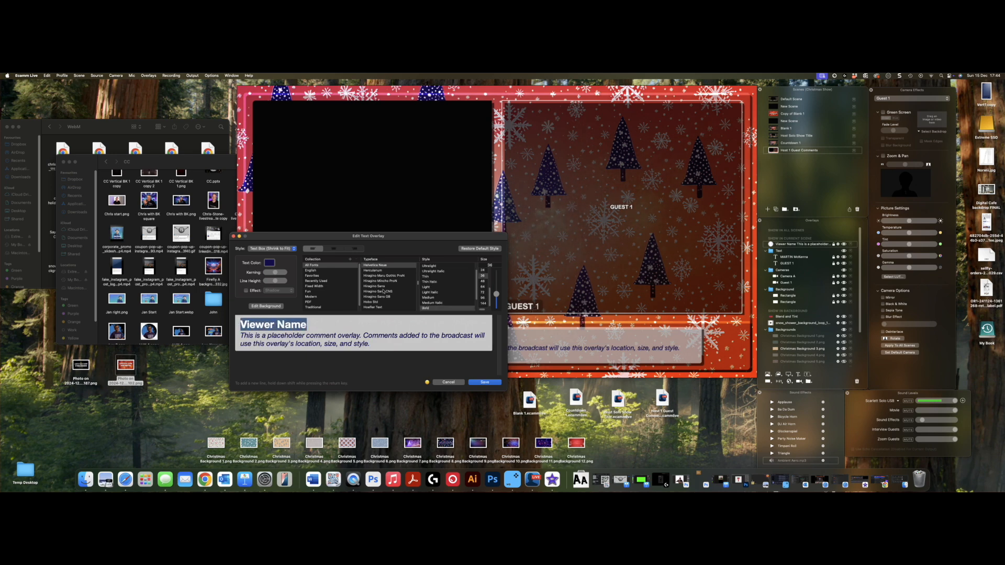
scroll(384, 291, up, 2)
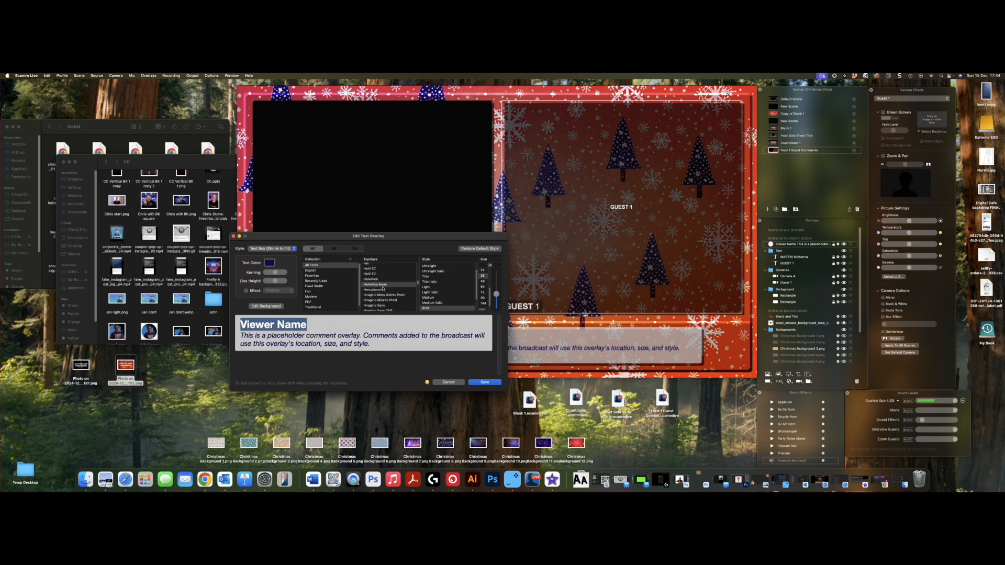
scroll(383, 288, down, 1)
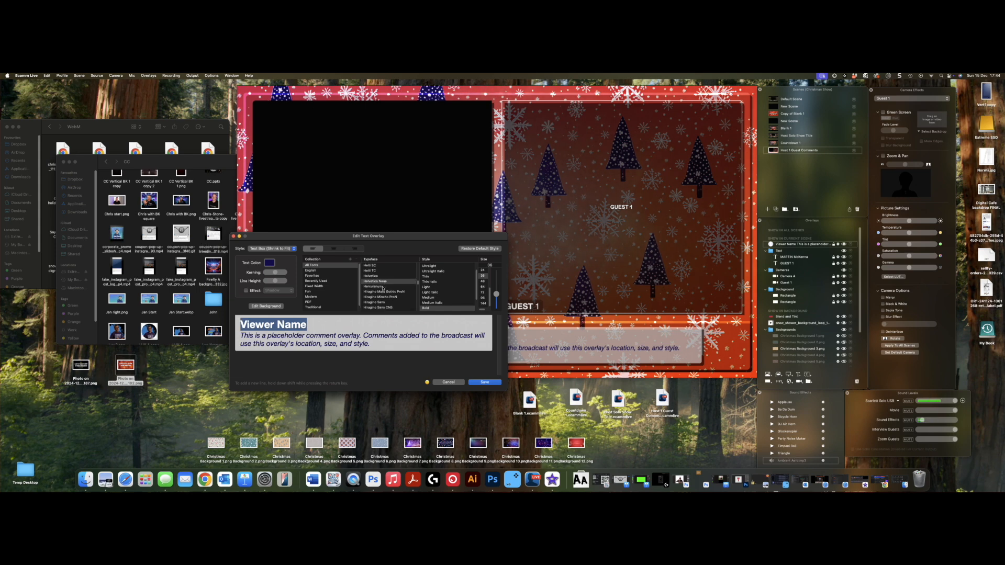
scroll(382, 288, up, 2)
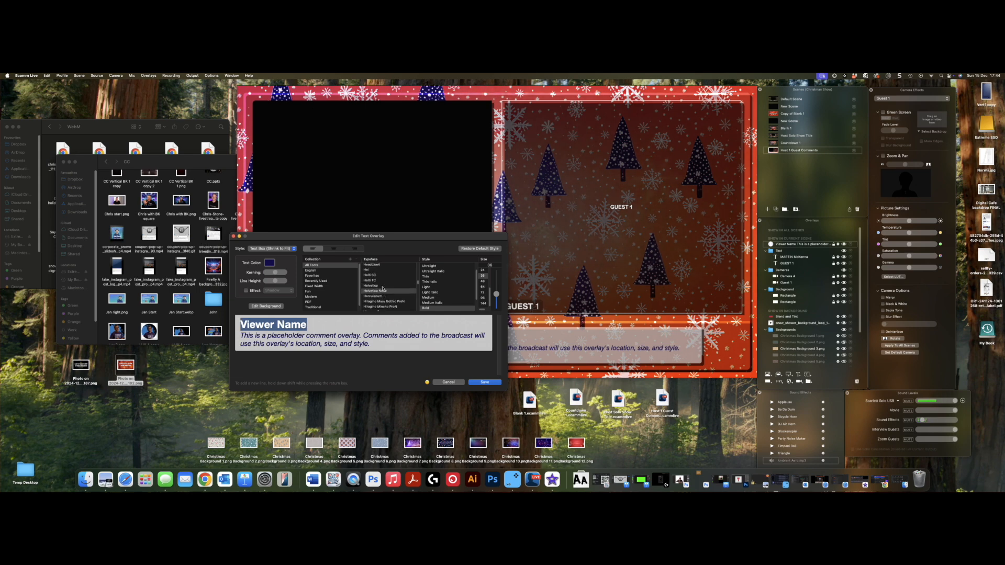
scroll(384, 287, up, 5)
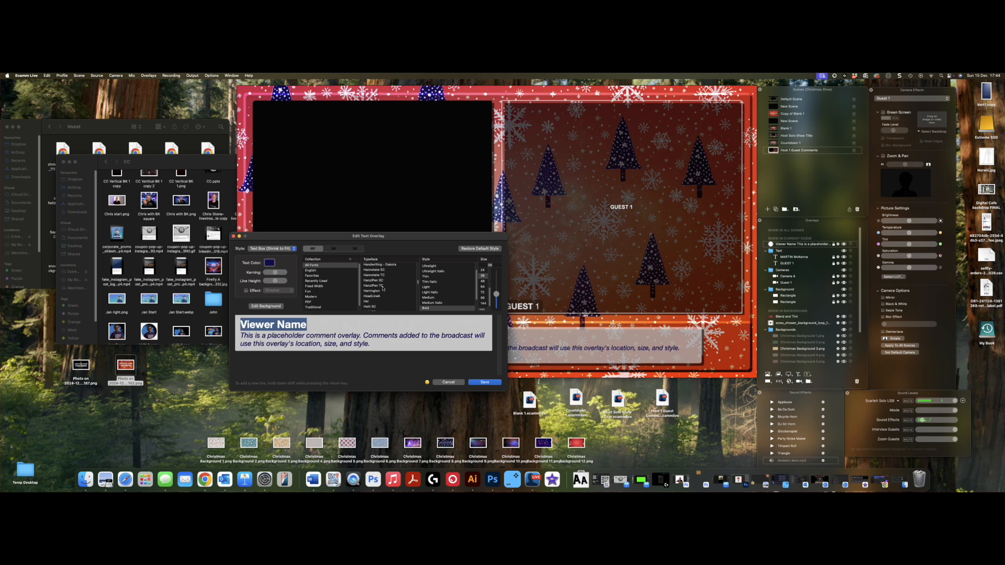
click(385, 268)
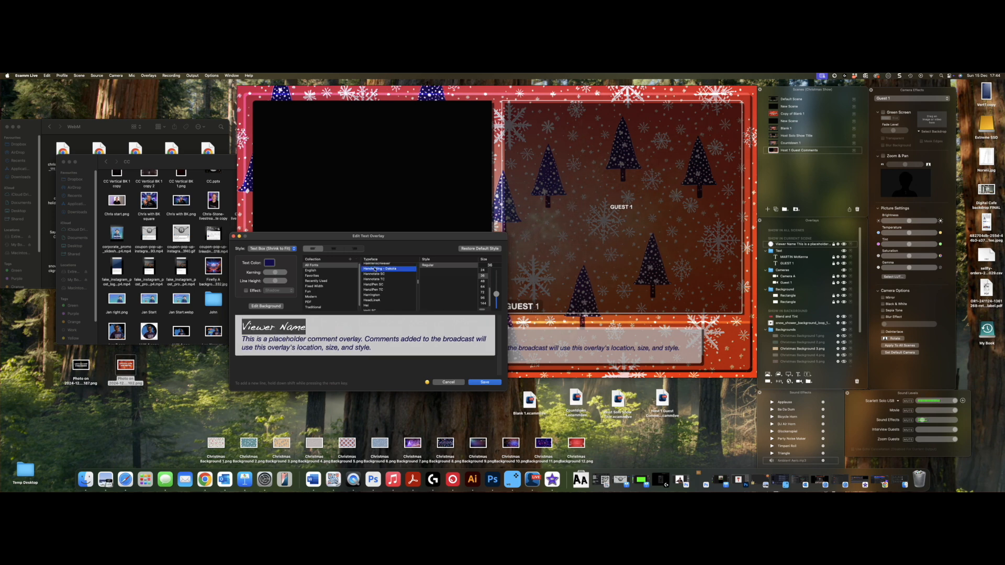
click(484, 382)
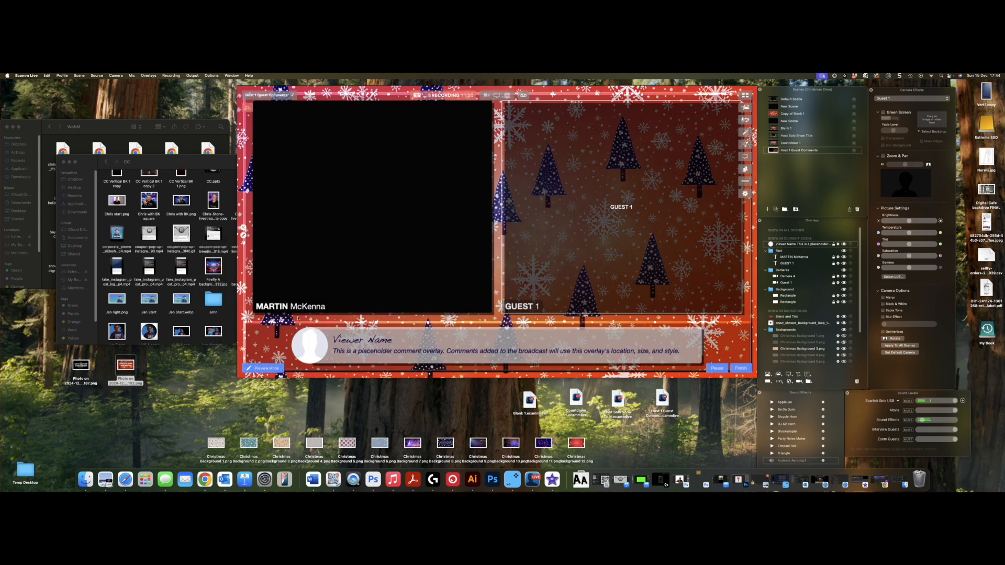
Step: Change the typeface of the host's full name overlay to Handwriting - Dakota and save it
double_click(280, 308)
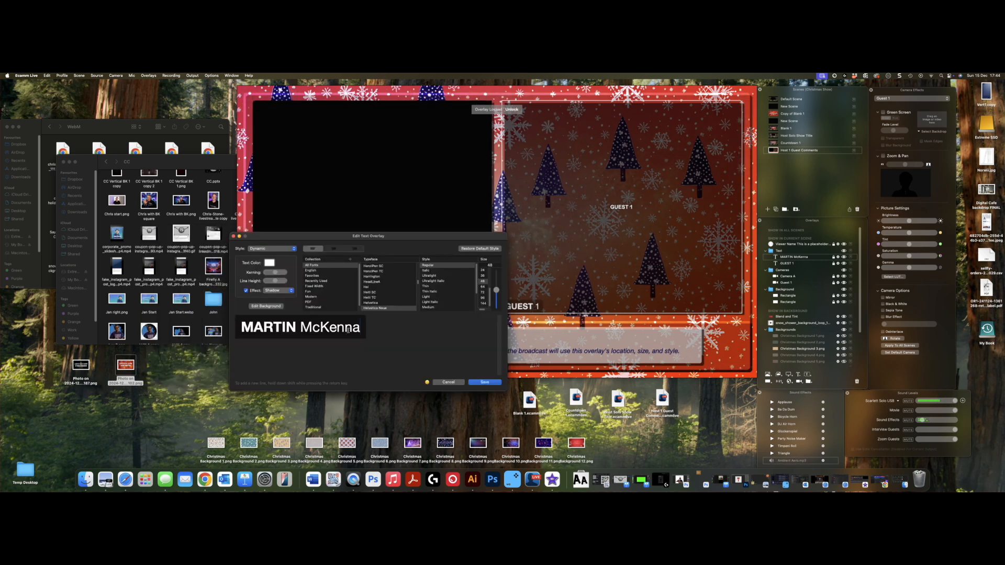
drag(362, 328, 237, 328)
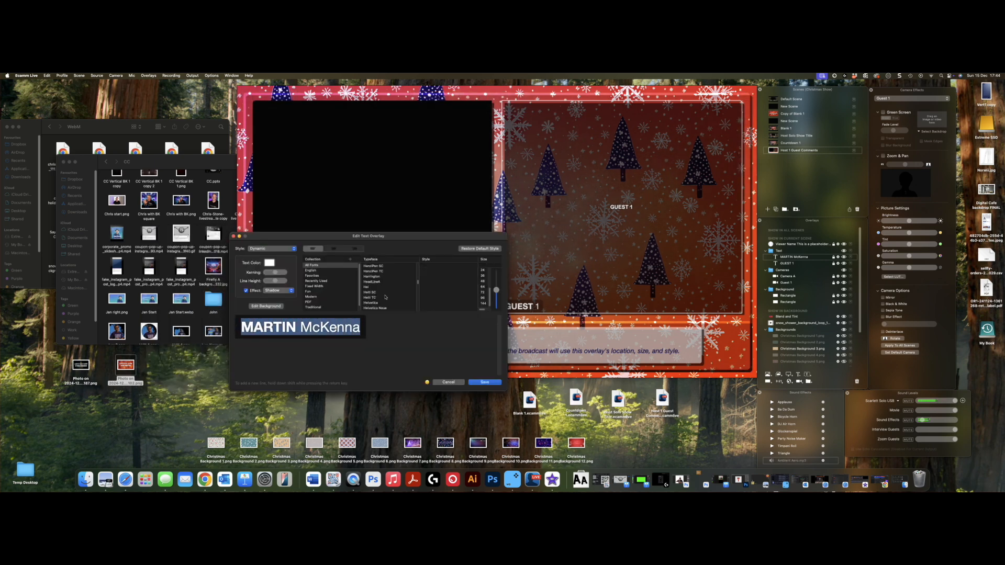
scroll(389, 296, up, 2)
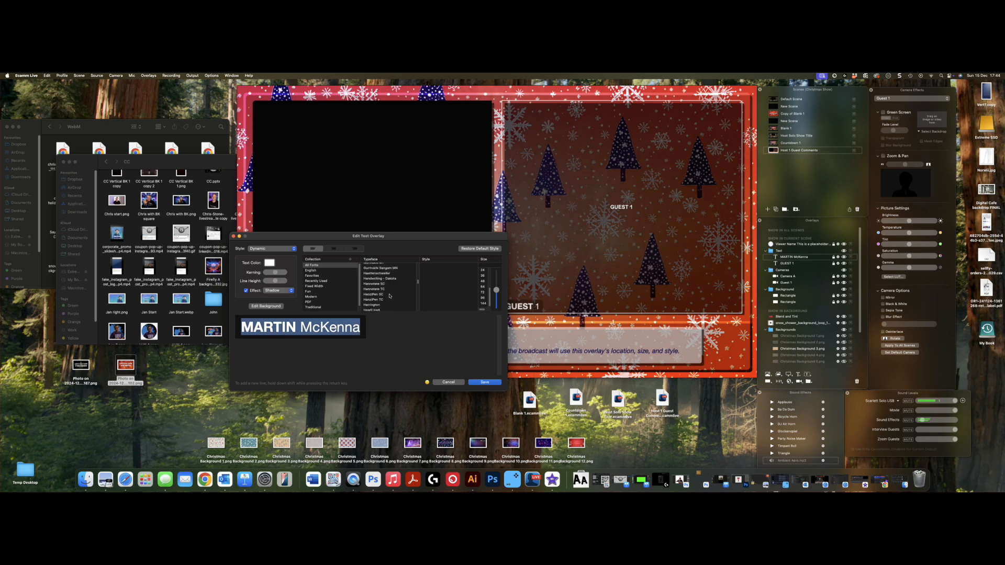
click(375, 279)
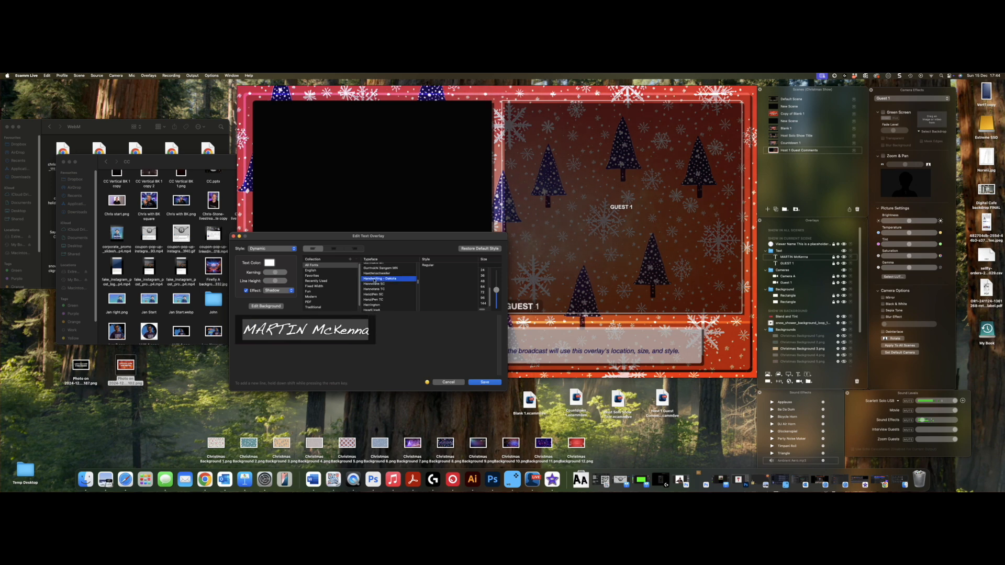
click(485, 382)
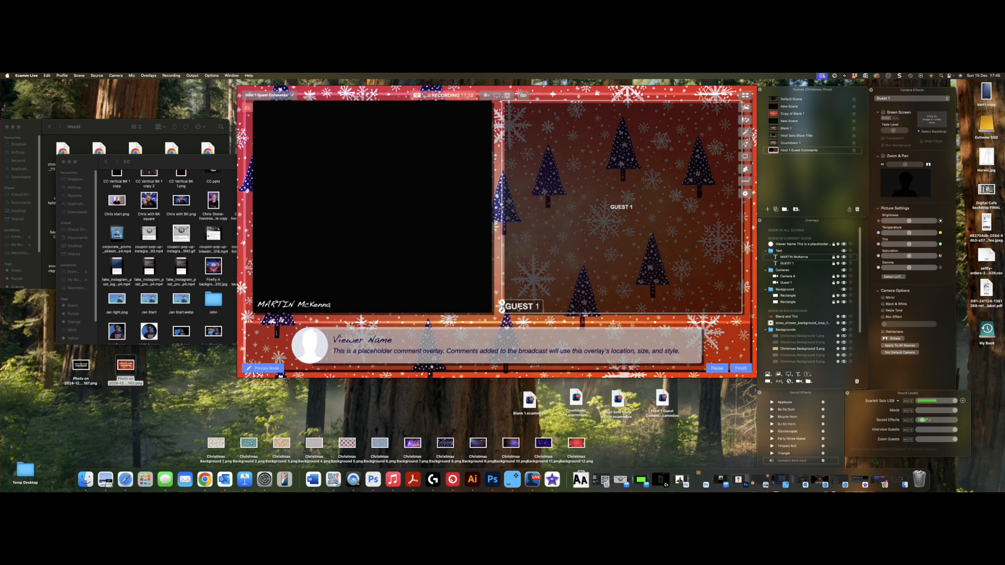
Step: Retype the host's first name in the name overlay with only its initial capitalised and save the overlay
click(284, 309)
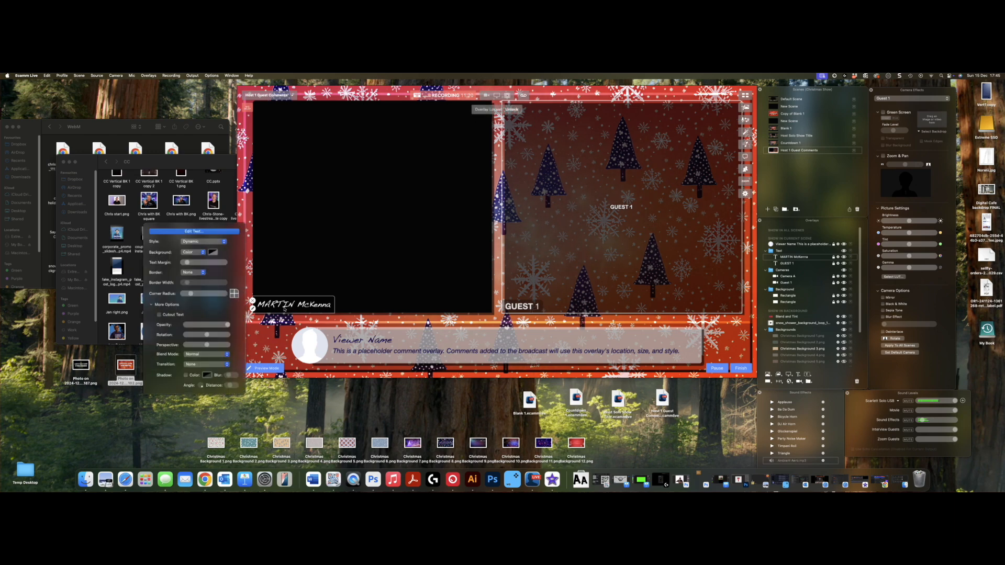
click(191, 233)
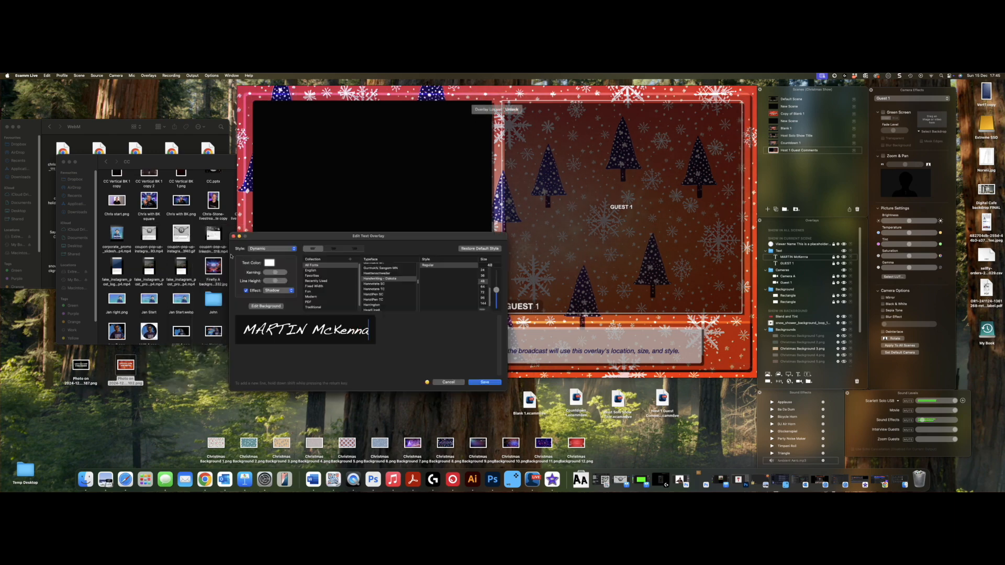
drag(306, 332, 258, 335)
text(artin)
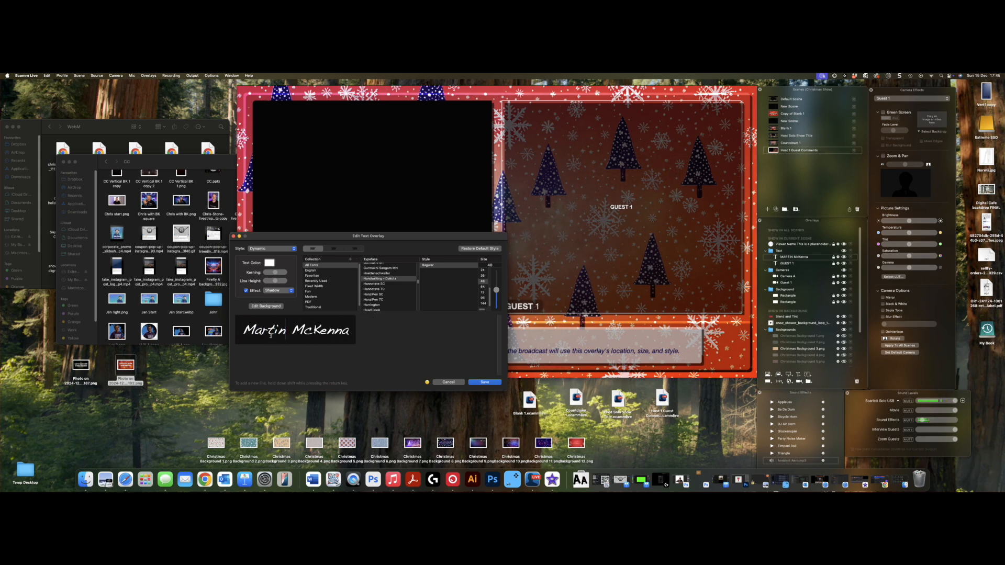
click(486, 383)
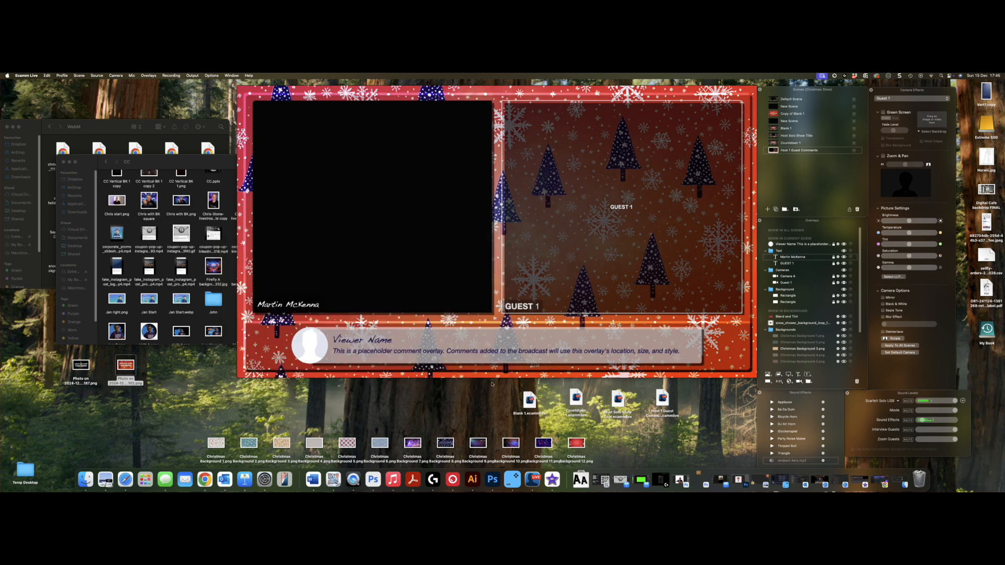
Step: Change the typeface of the guest name overlay to Handwriting - Dakota
click(531, 308)
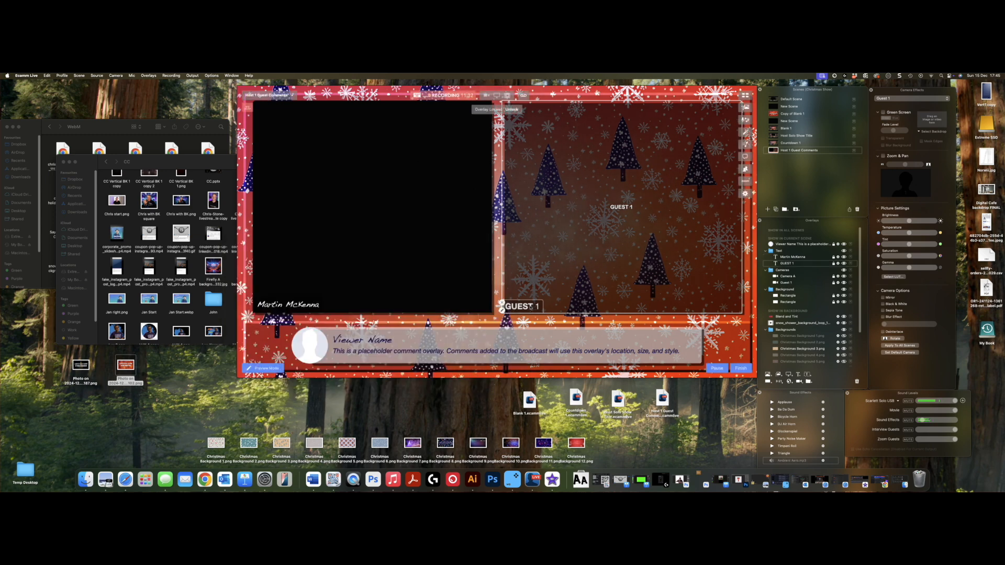
click(502, 310)
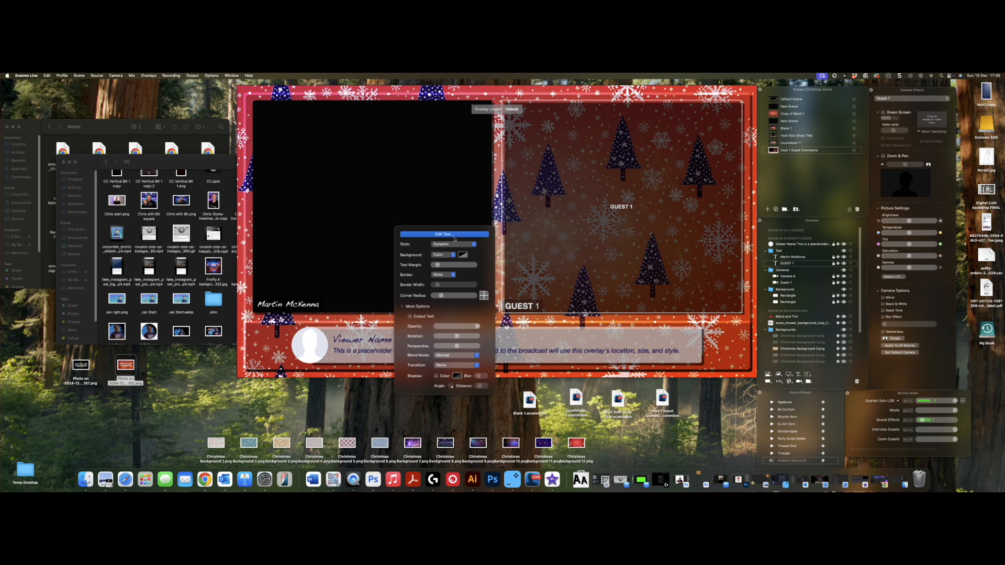
click(452, 235)
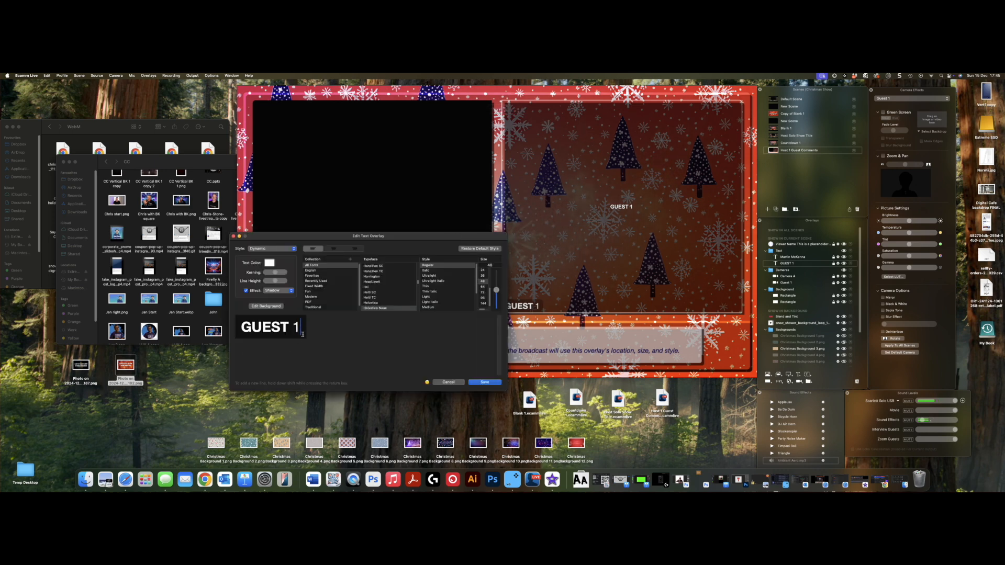
drag(299, 327, 241, 326)
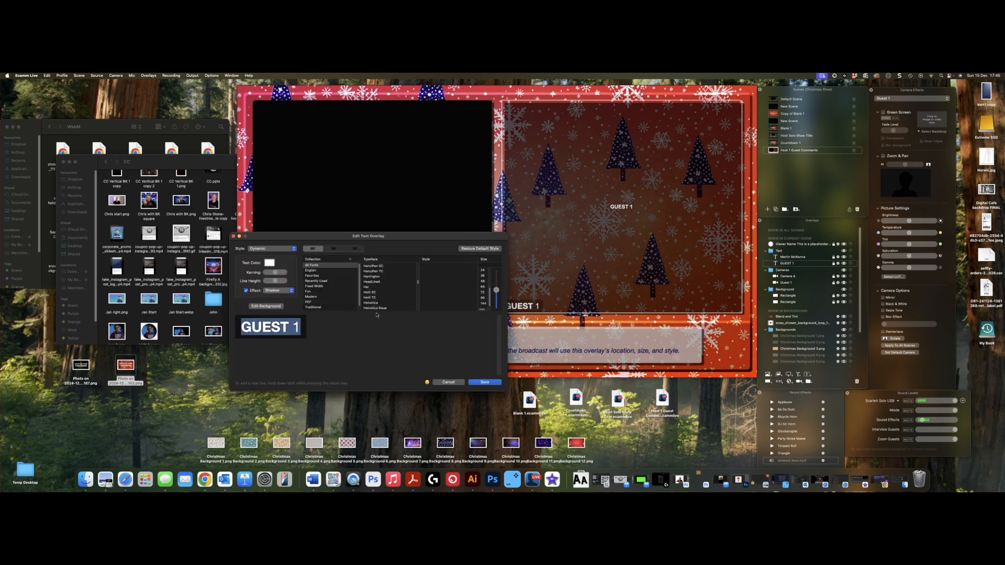
scroll(380, 287, up, 4)
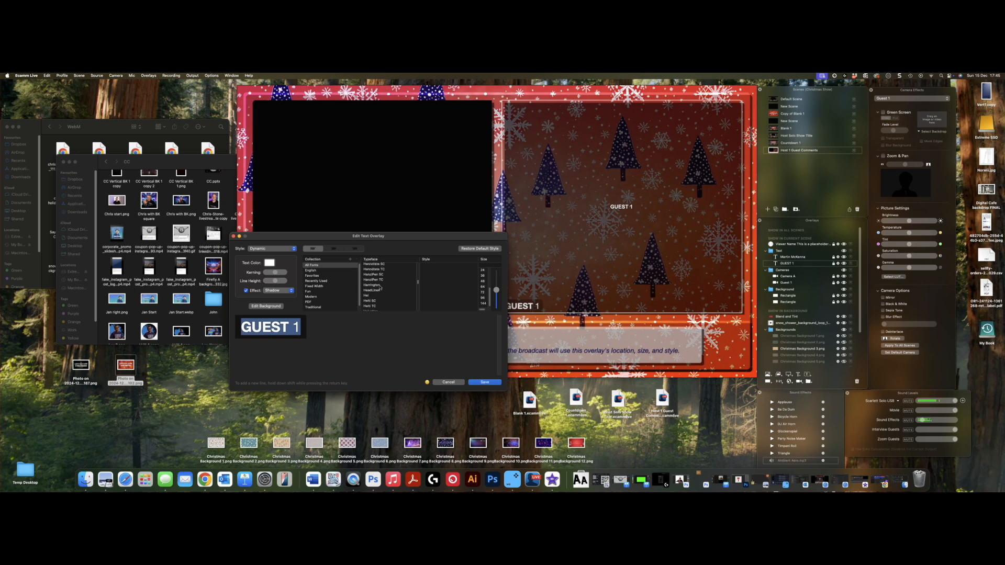
click(377, 270)
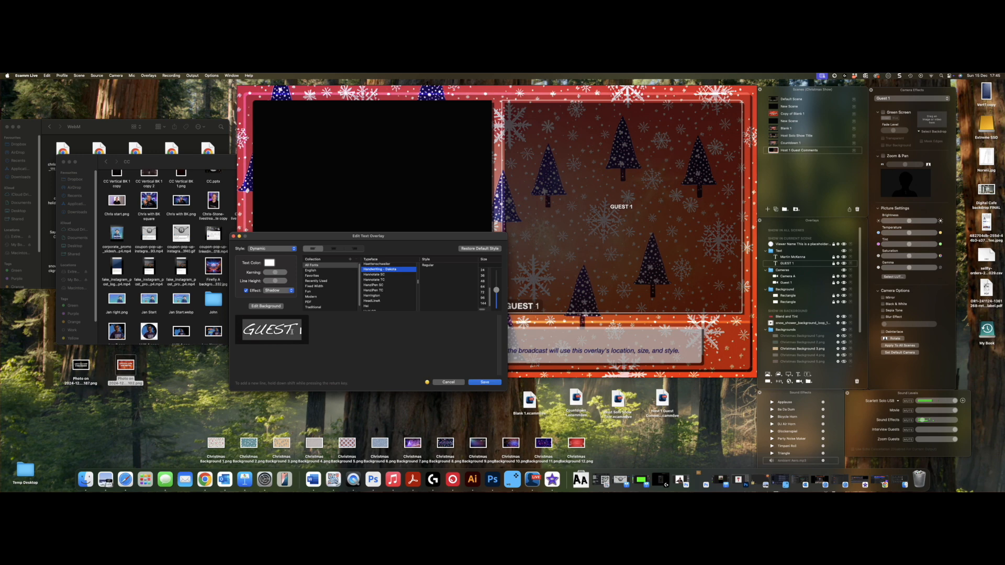
Step: Rewrite the guest name text in mixed case as "Guest 1" and save the overlay
click(291, 331)
drag(291, 331, 257, 325)
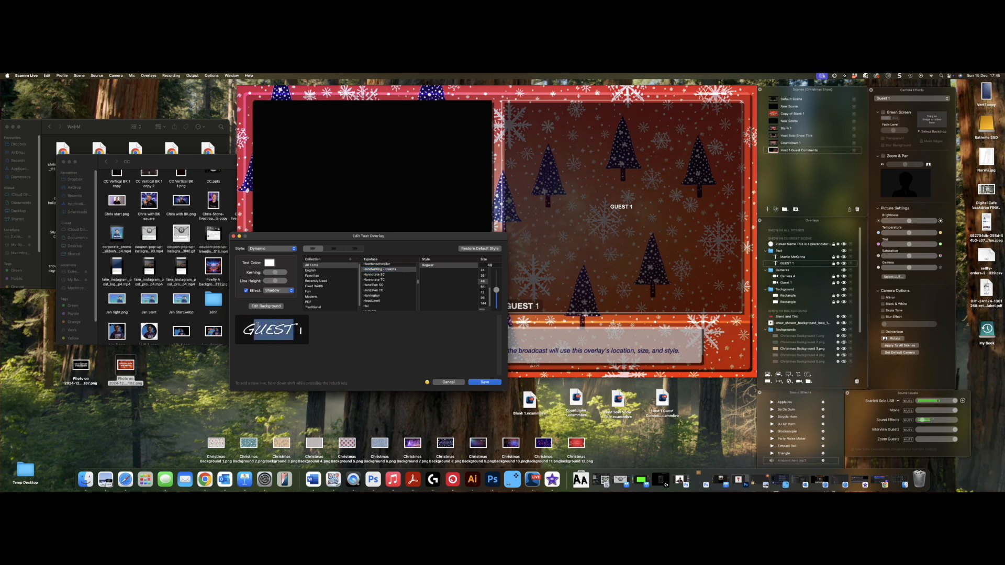
text(Gu)
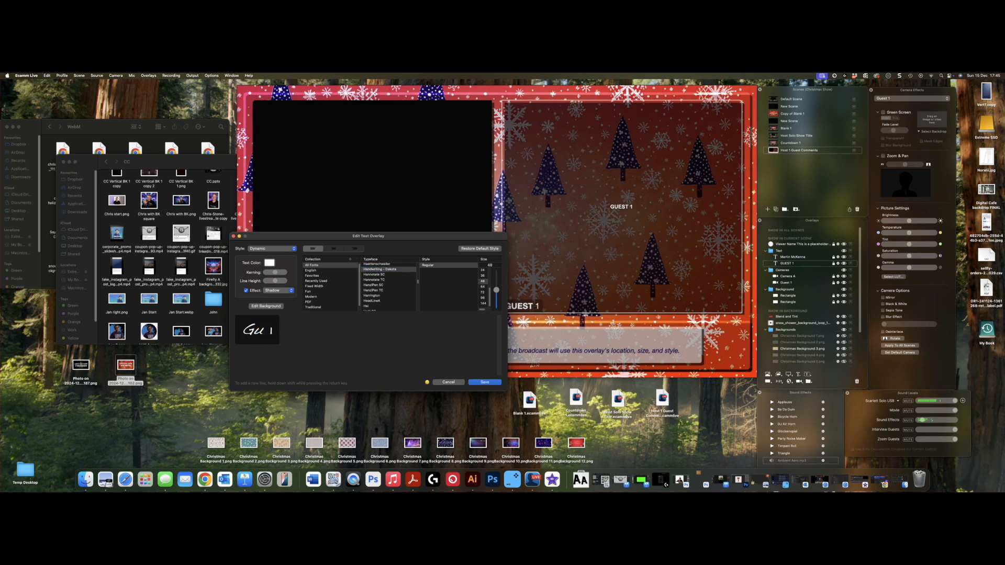
text(est)
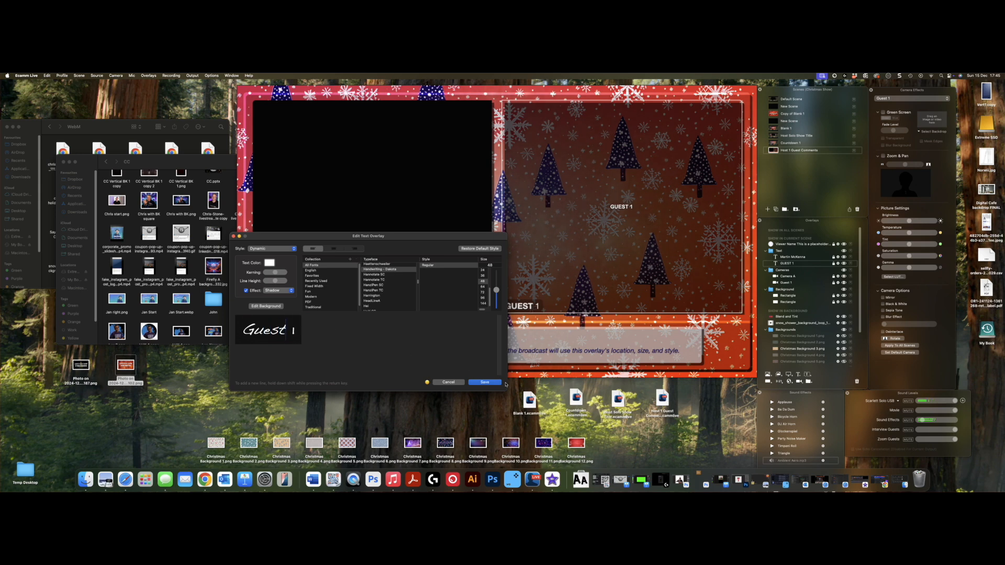
click(494, 383)
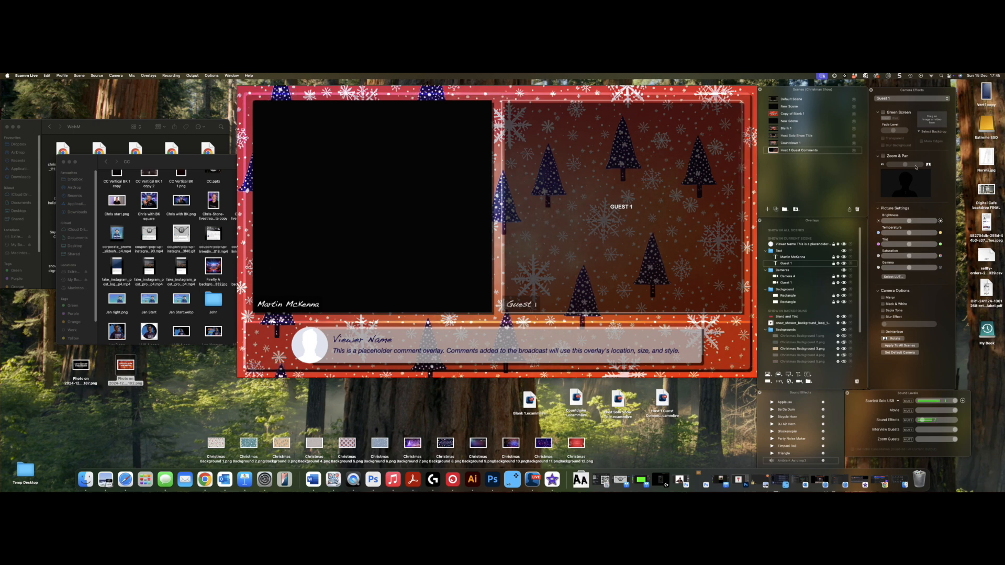
Step: Reorder the scenes so Host Solo Show Title is last in the list and Countdown 1 sits directly above Blank 1
click(786, 137)
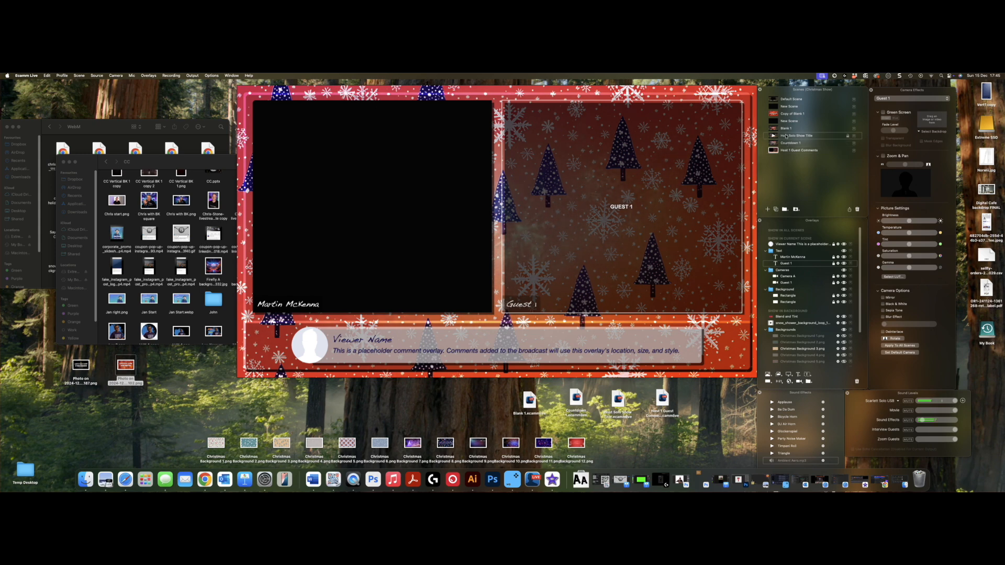
drag(786, 136, 785, 153)
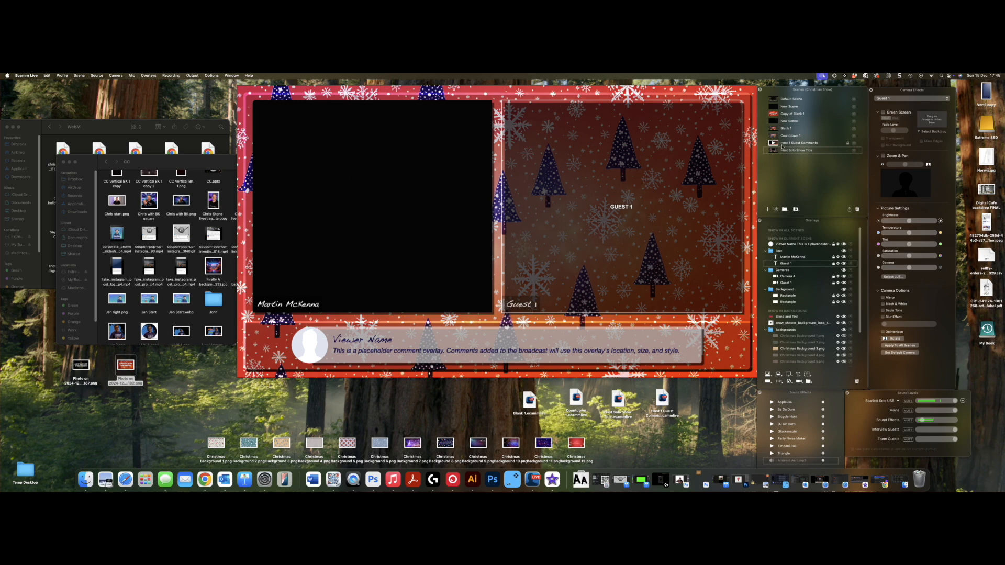
click(783, 136)
drag(783, 137, 783, 129)
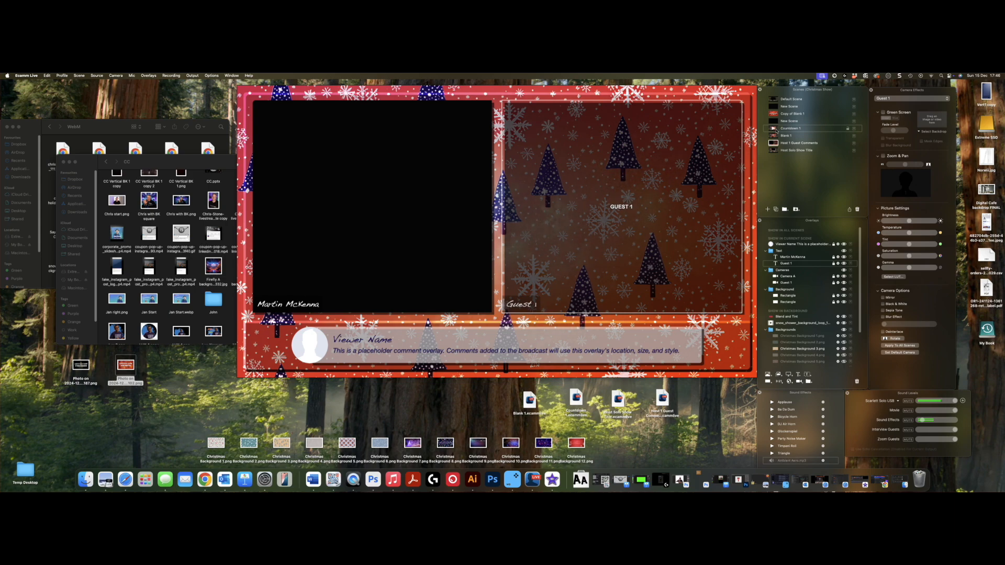
Step: Preview the Countdown 1, Blank 1 and Host 1 Guest Comments scenes in sequence
click(774, 128)
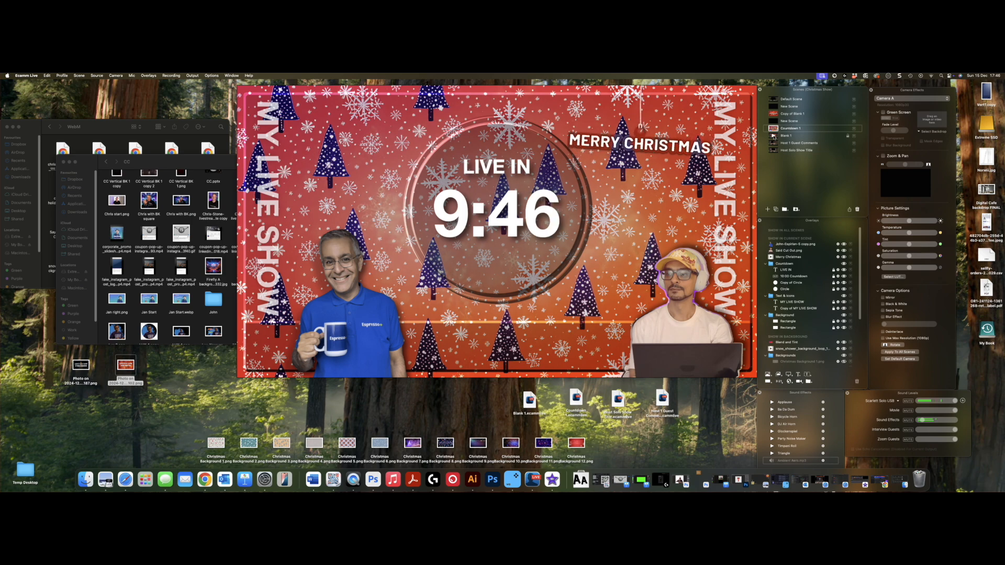
click(774, 137)
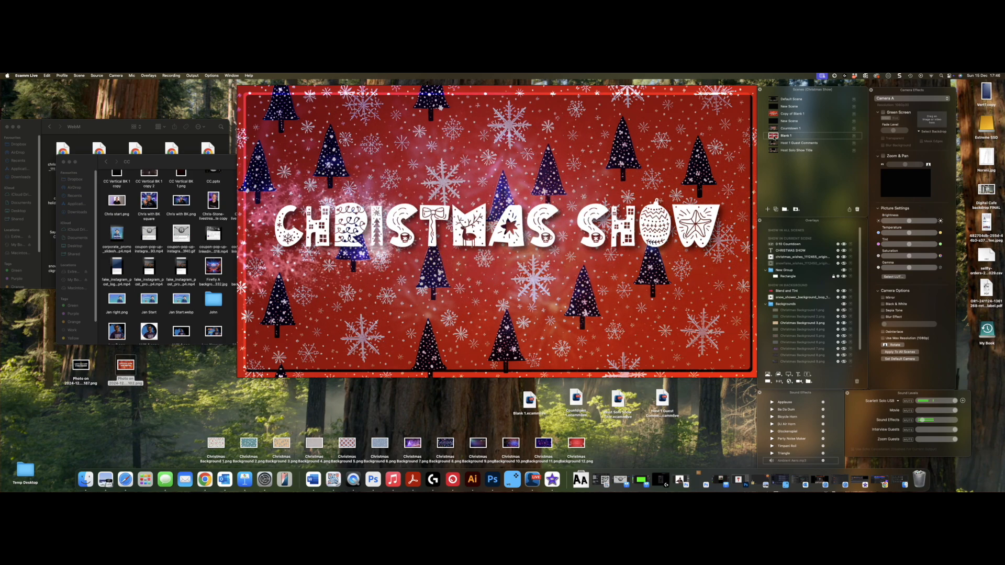
click(775, 142)
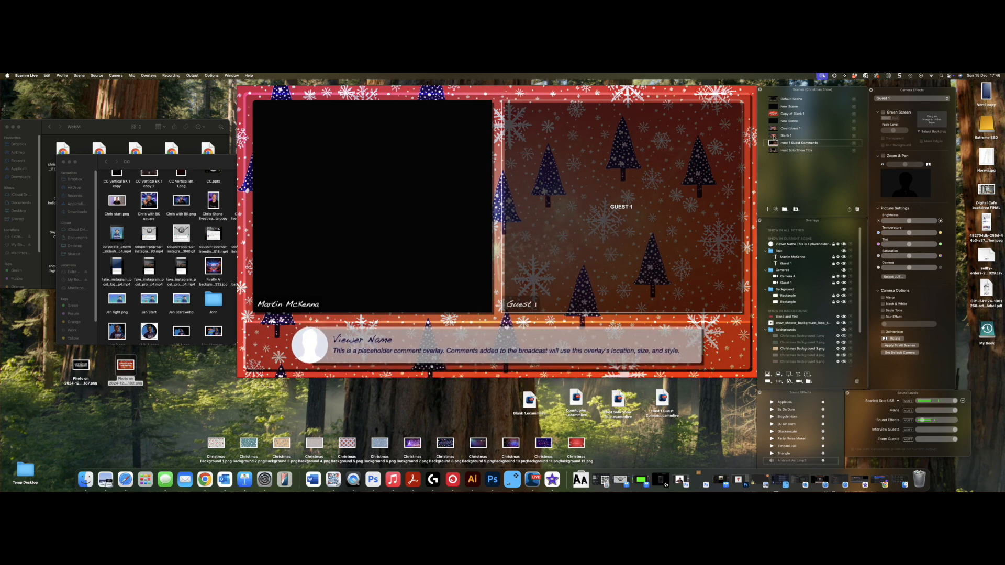
mouse_move(646, 246)
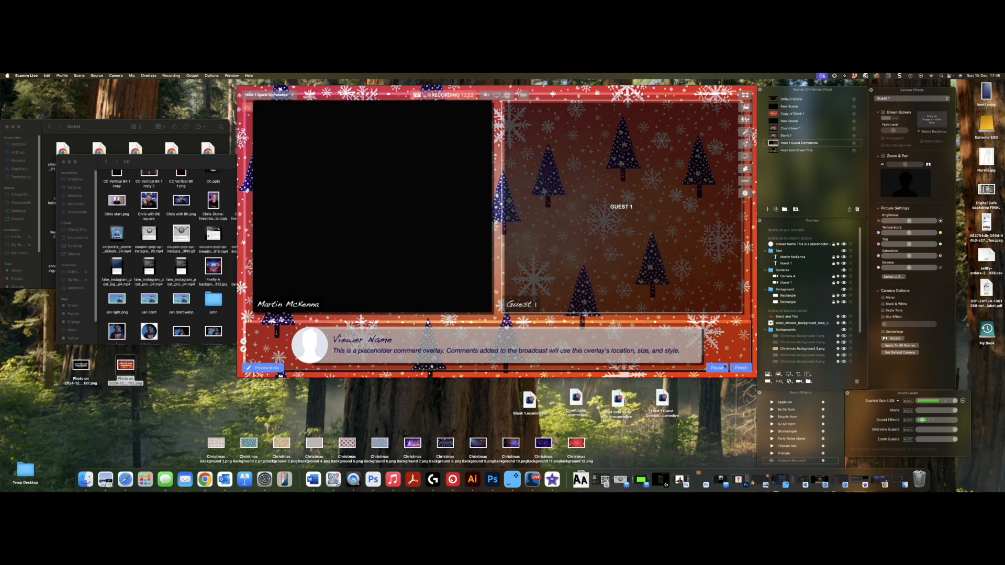